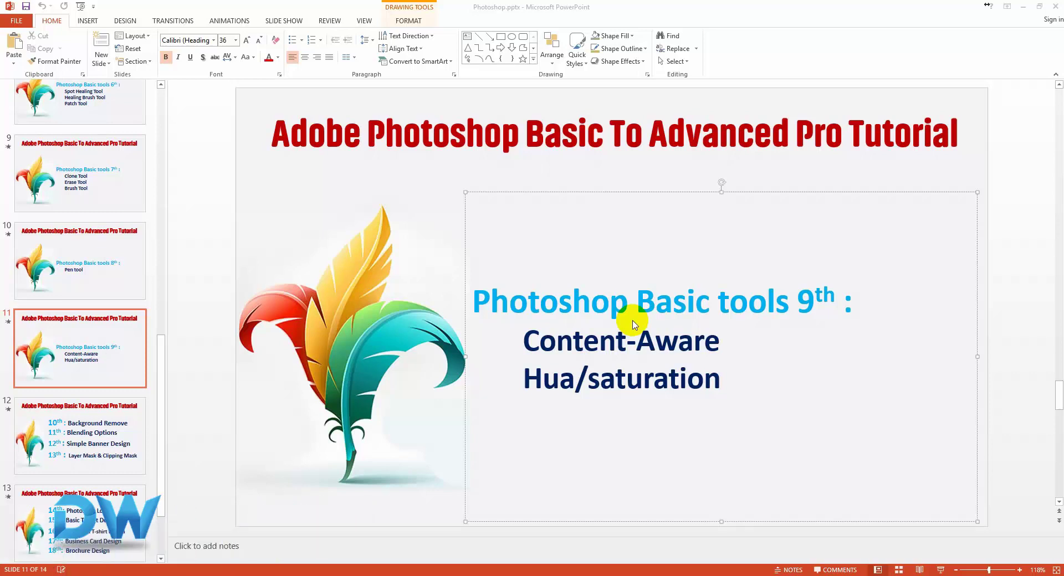
Step: Leave PowerPoint slide 11 and switch to the empty Photoshop workspace
click(257, 574)
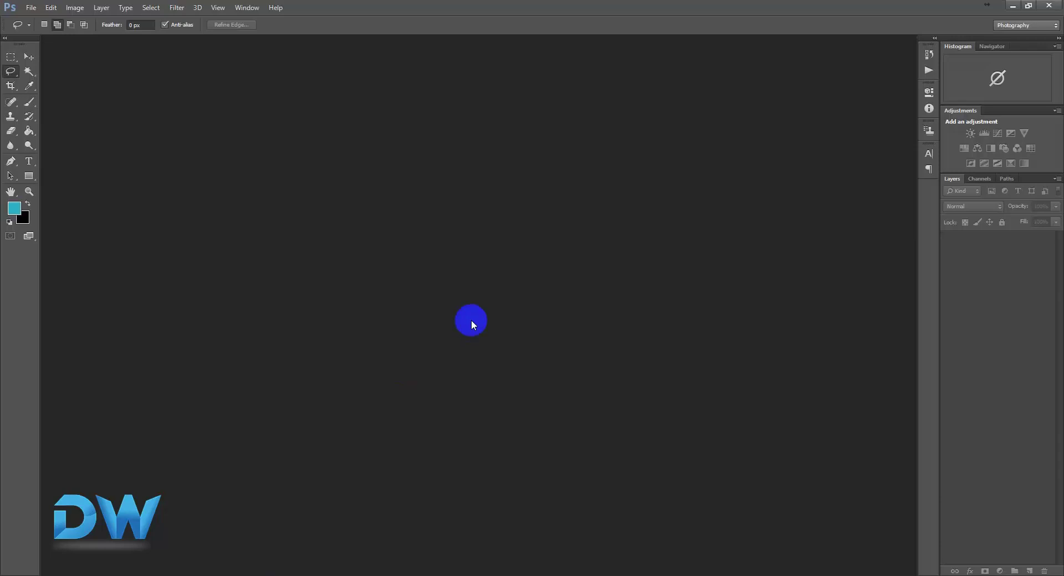
Step: Open both images from the 9th folder and dock them as tabs, showing thumb-1920-84631.jpg
click(31, 8)
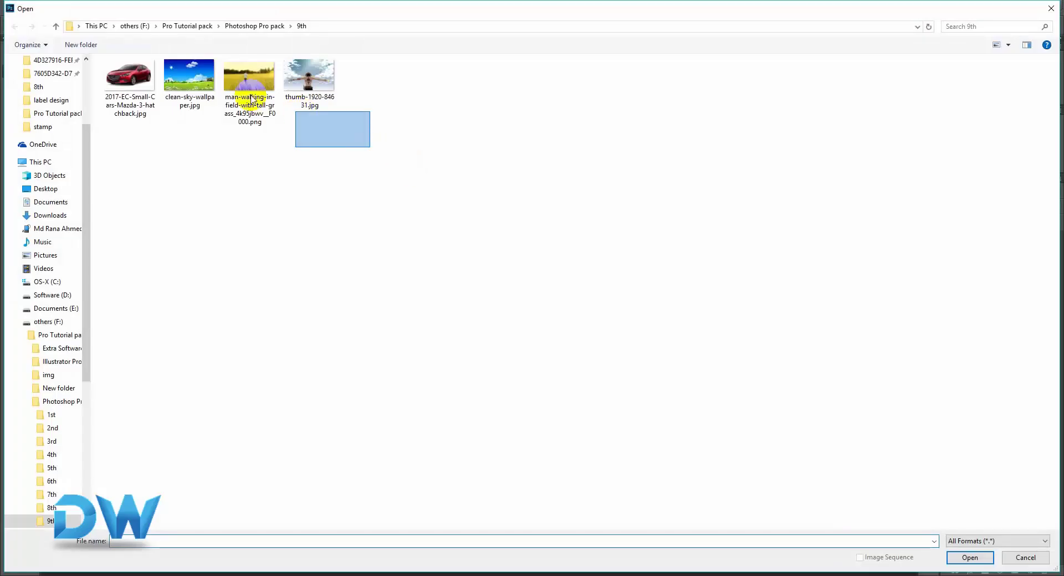
drag(251, 100, 249, 99)
click(959, 563)
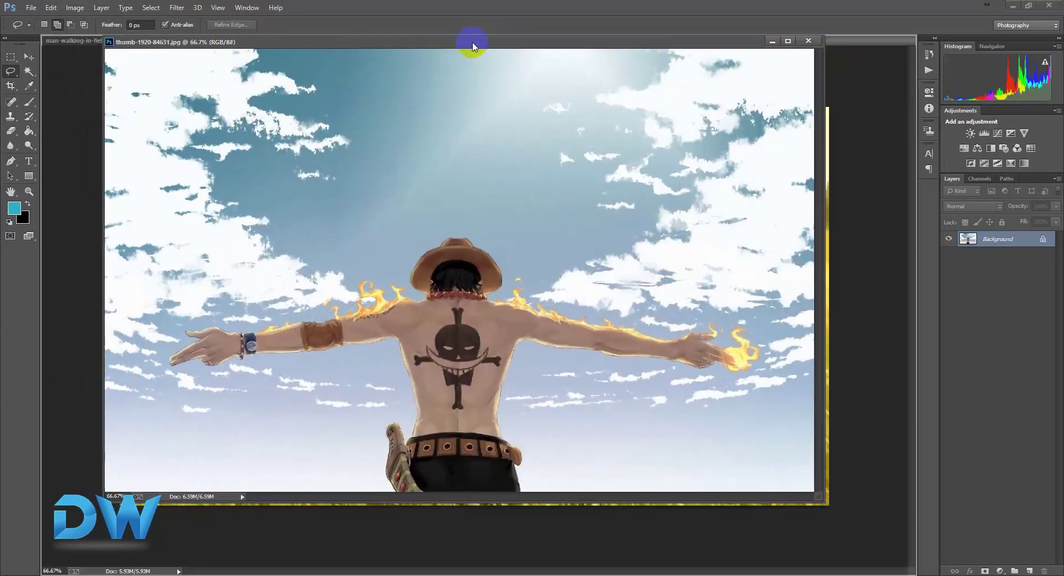
drag(472, 47, 472, 38)
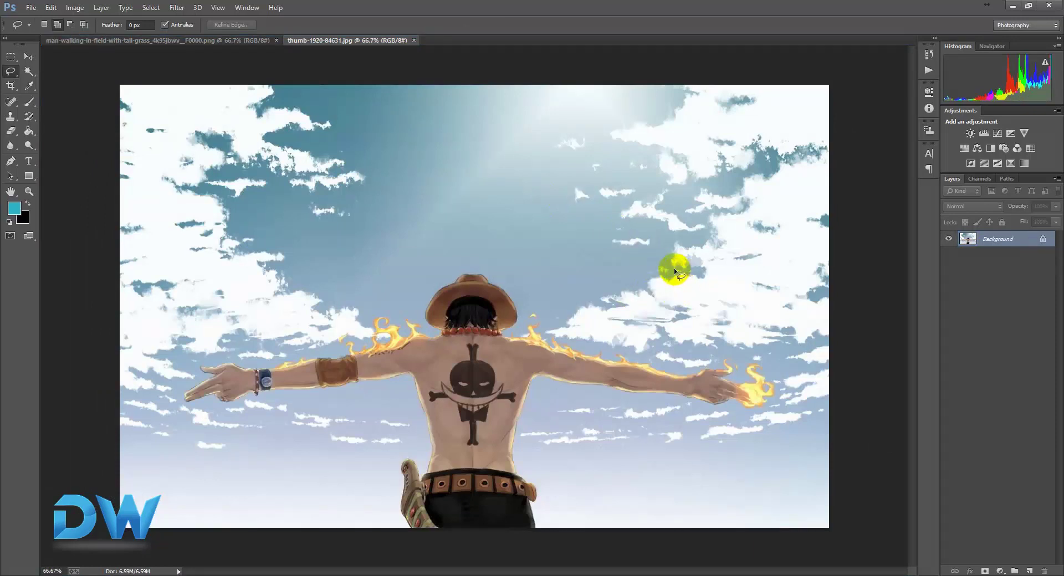
Step: Convert the sky picture's locked Background into the editable Layer 0
click(444, 320)
click(471, 359)
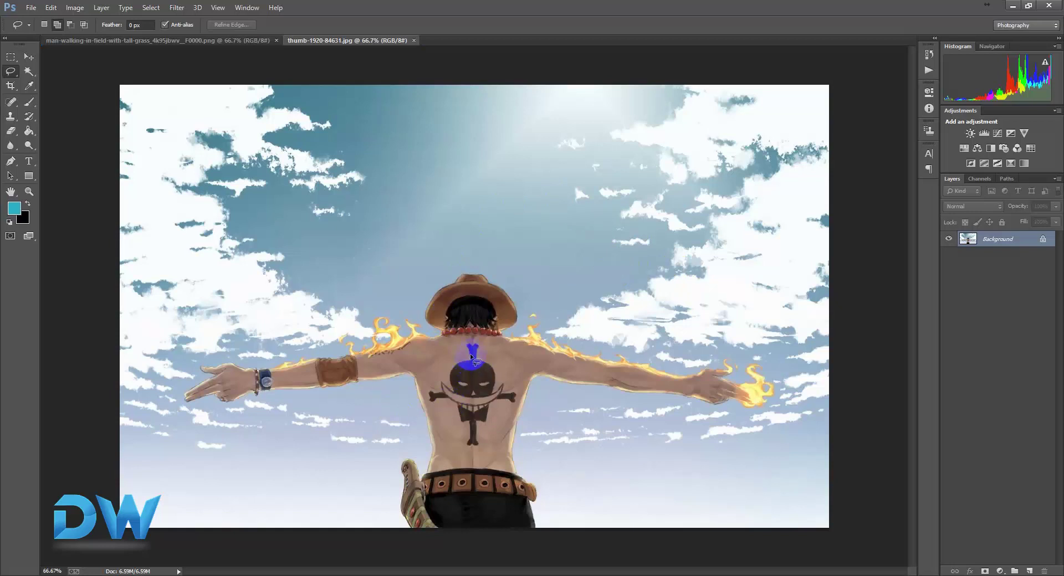
mouse_move(471, 357)
mouse_down()
mouse_move(494, 367)
mouse_move(489, 387)
mouse_move(508, 360)
mouse_move(467, 381)
mouse_move(473, 393)
mouse_up()
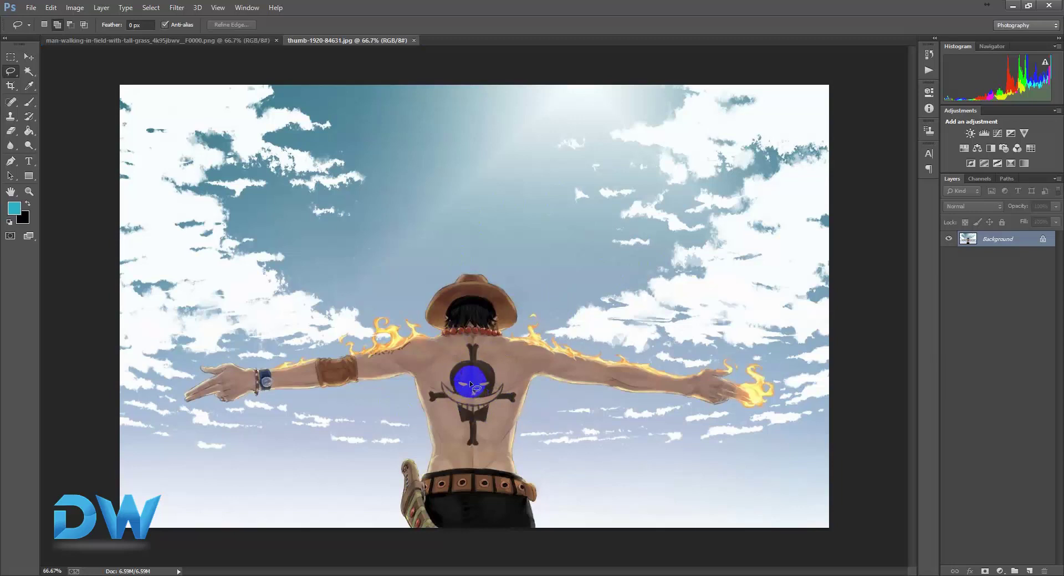
drag(470, 384, 473, 383)
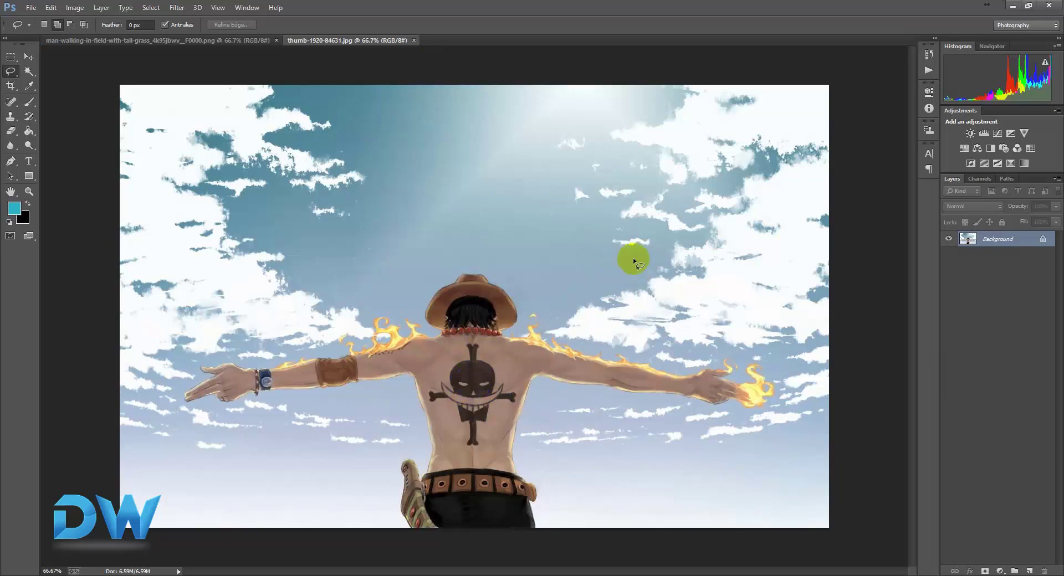
drag(497, 326, 488, 338)
right_click(963, 242)
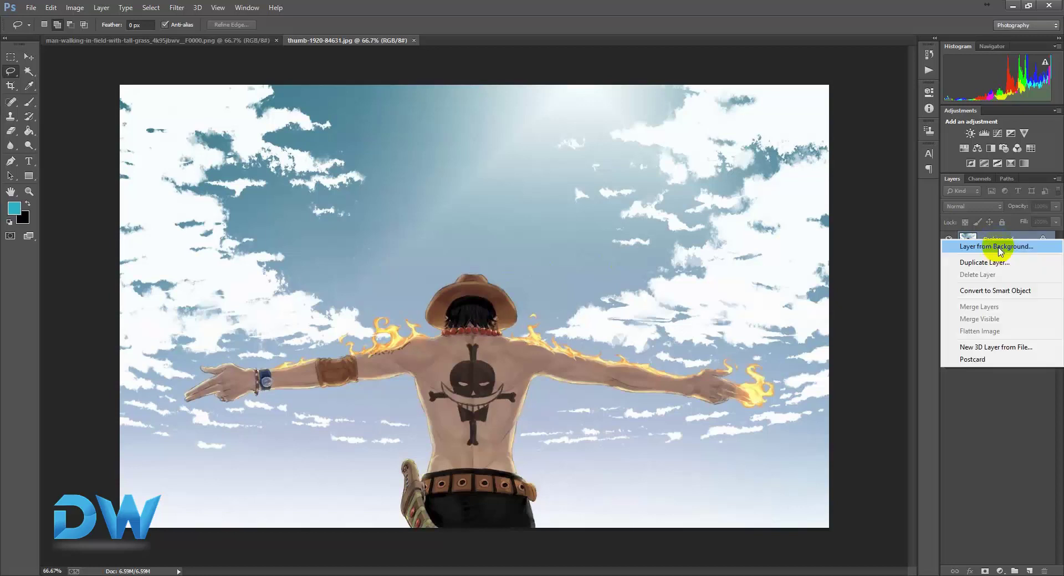
click(998, 244)
click(621, 195)
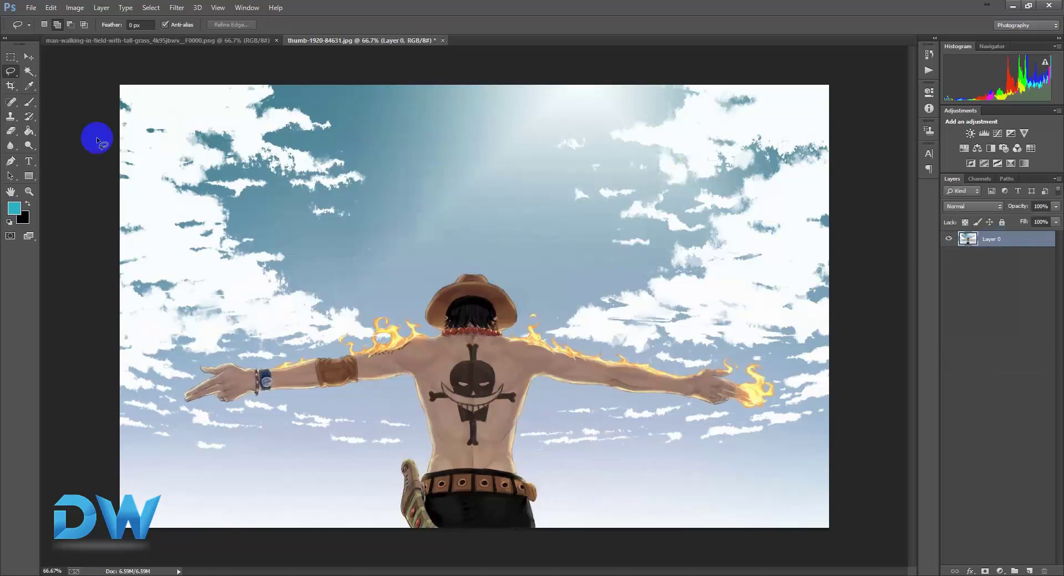
Step: Trial-erase the back tattoo with the Eraser, then undo it with Ctrl+Z
click(11, 130)
mouse_move(460, 343)
mouse_down()
mouse_move(477, 463)
mouse_move(475, 364)
mouse_move(443, 422)
mouse_up()
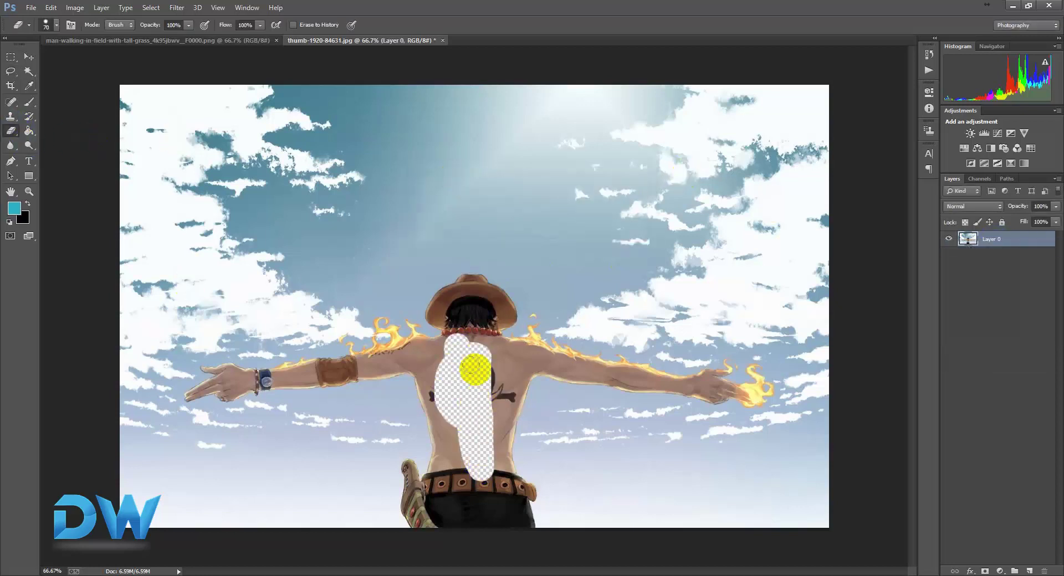
drag(482, 382, 496, 416)
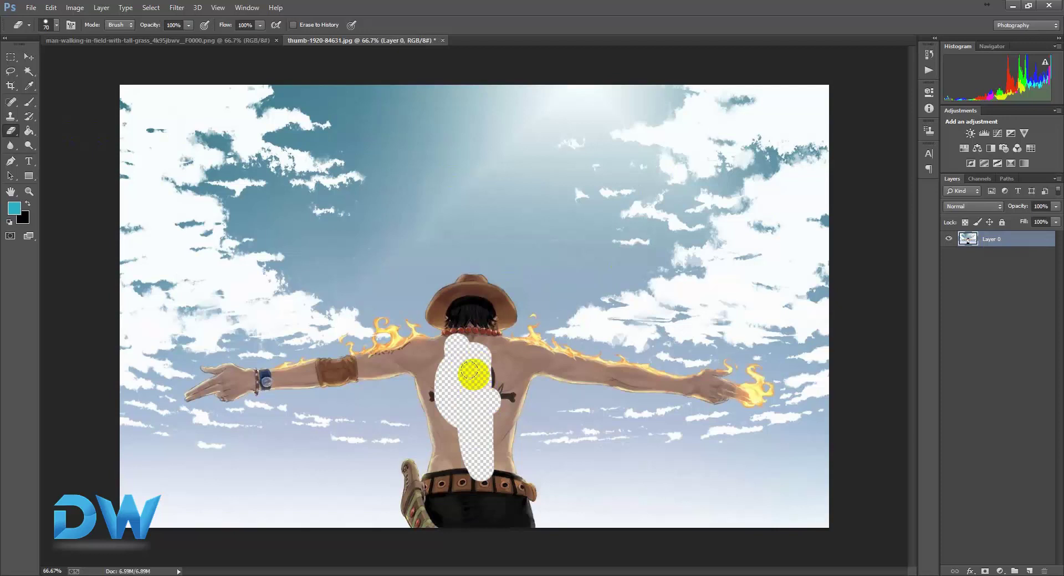
key(ctrl+z)
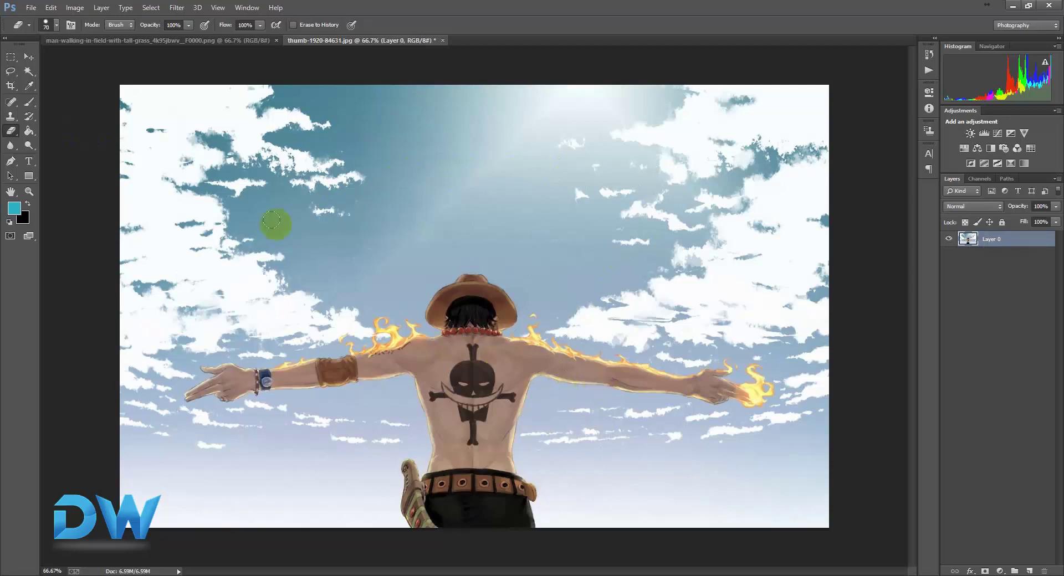
Step: Lasso a loose outline around the figure, from hat to belt and both flaming hands
click(10, 73)
click(45, 70)
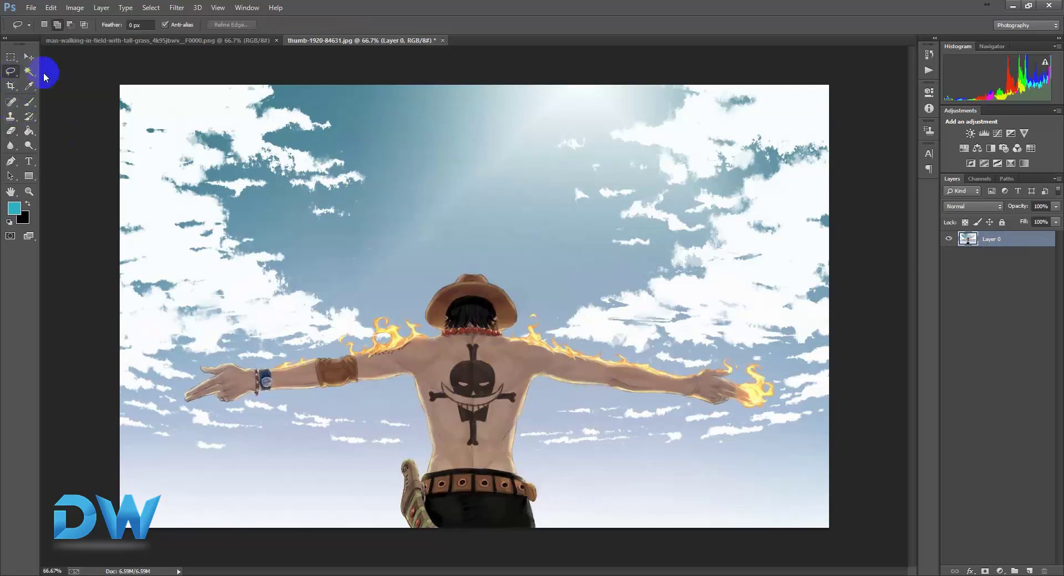
mouse_move(409, 383)
mouse_down()
mouse_move(218, 409)
mouse_move(174, 404)
mouse_move(190, 368)
mouse_move(361, 337)
mouse_move(373, 305)
mouse_move(410, 314)
mouse_move(464, 268)
mouse_move(516, 283)
mouse_move(582, 337)
mouse_move(756, 361)
mouse_move(782, 408)
mouse_move(537, 392)
mouse_move(526, 451)
mouse_move(546, 518)
mouse_move(489, 543)
mouse_move(399, 526)
mouse_move(392, 473)
mouse_move(404, 456)
mouse_move(423, 456)
mouse_move(421, 419)
mouse_up()
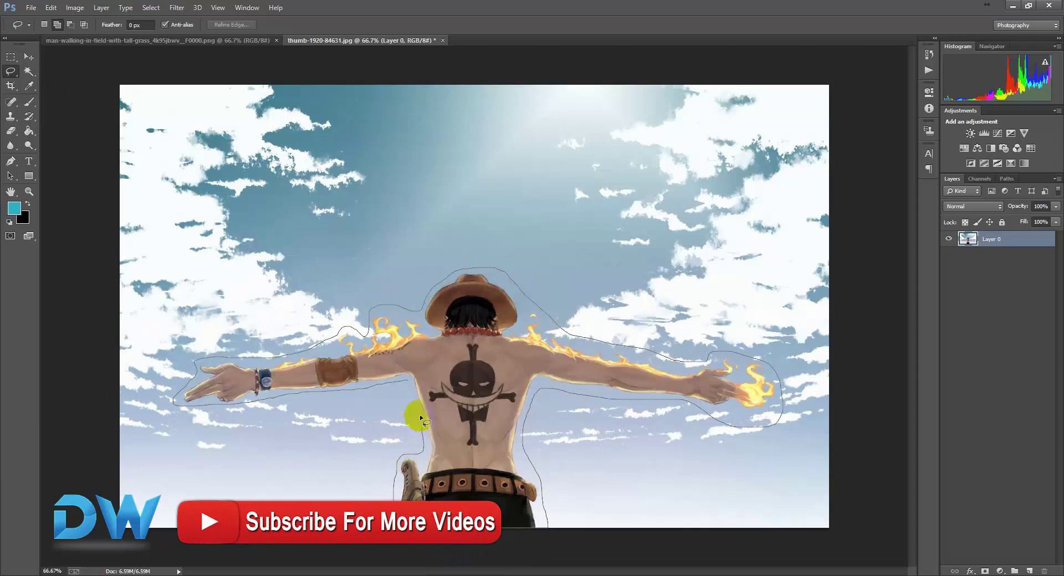
drag(408, 383, 409, 382)
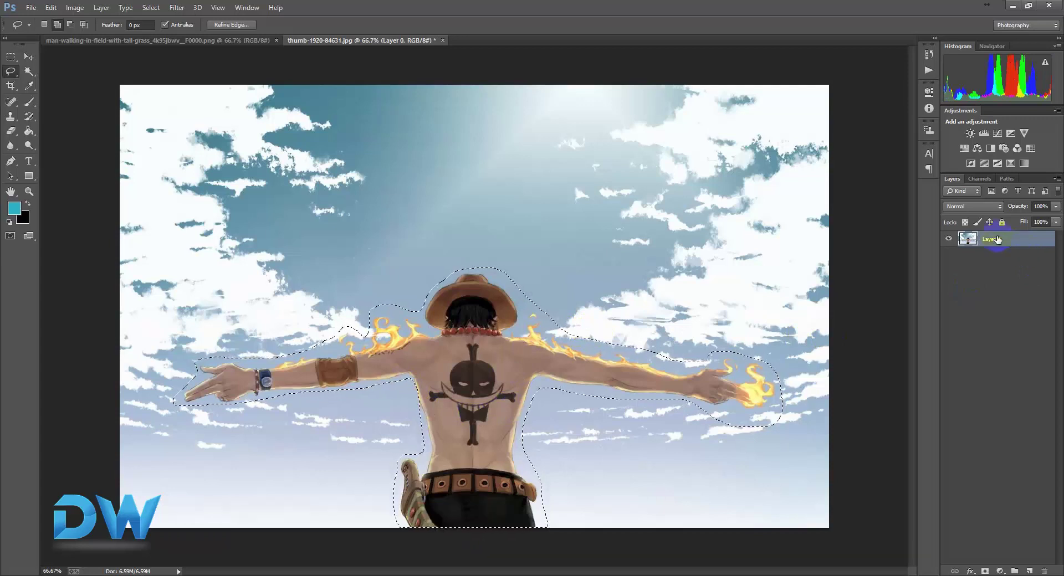
double_click(998, 240)
key(shift+F5)
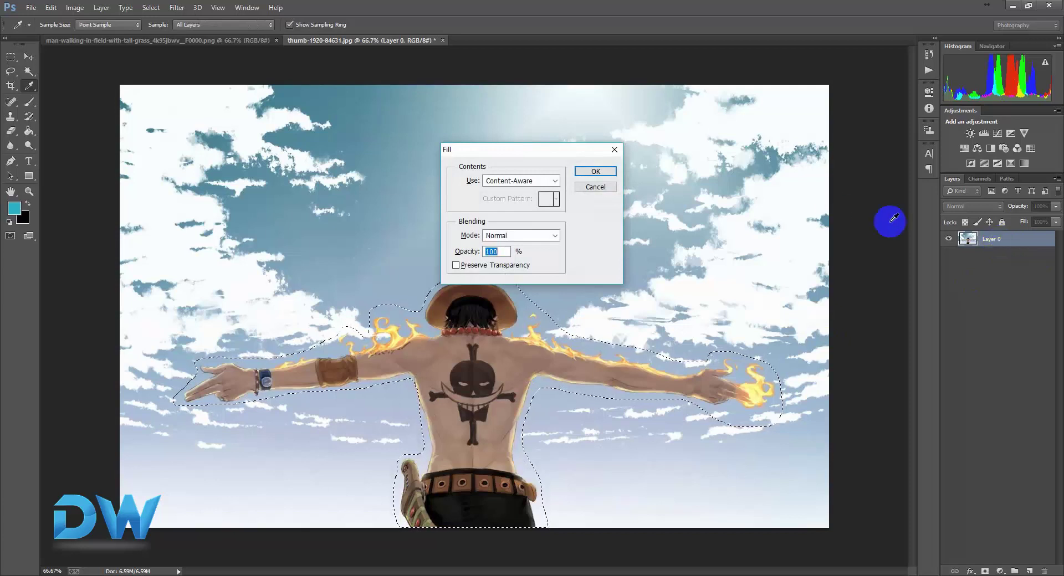
Step: Apply a Content-Aware fill at Normal, 100% opacity, deselect, and zoom to view the sky
mouse_move(518, 148)
mouse_down()
mouse_move(783, 109)
mouse_move(748, 81)
mouse_up()
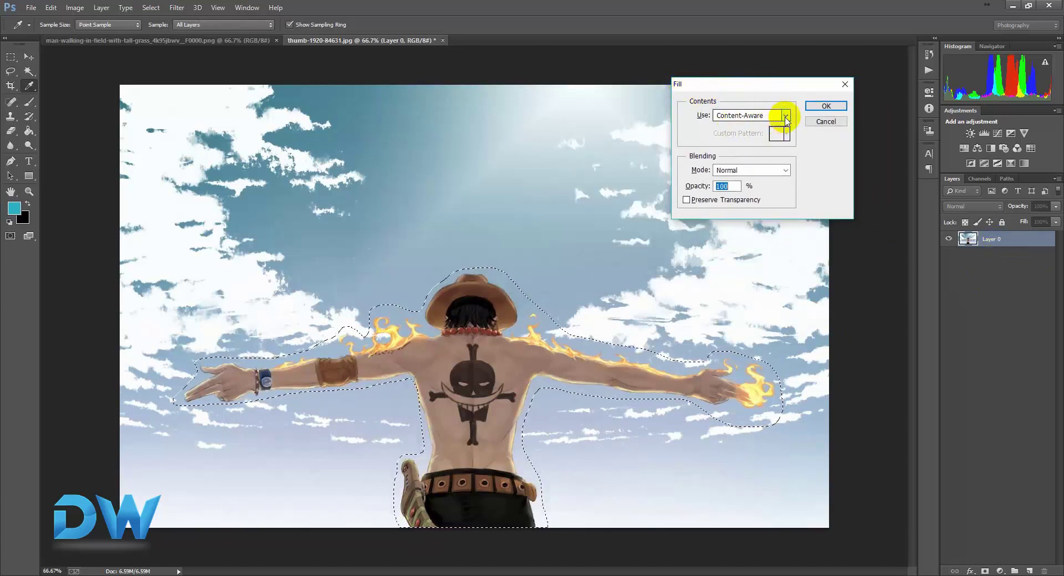
click(786, 116)
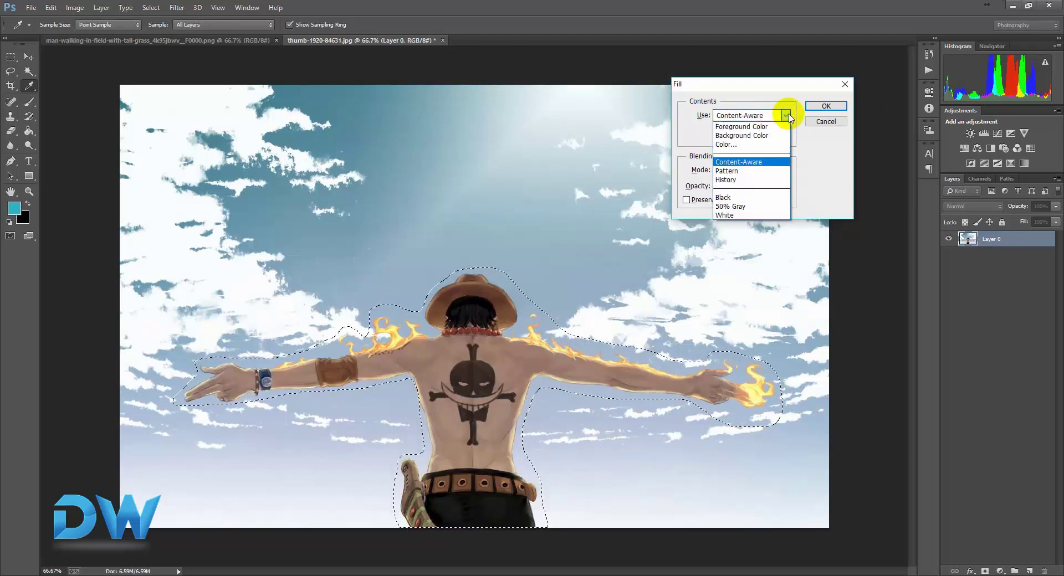
click(766, 163)
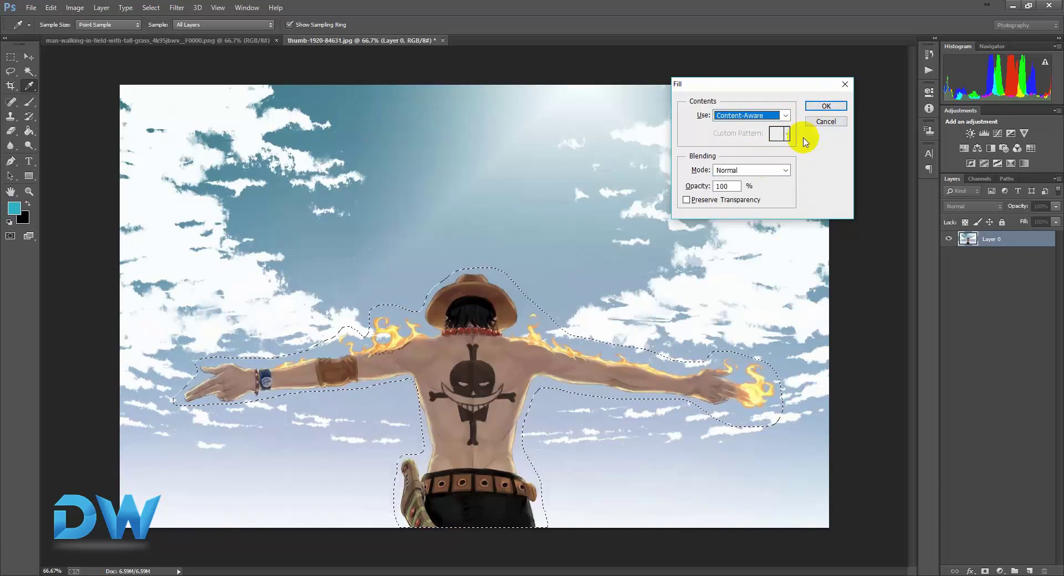
click(823, 107)
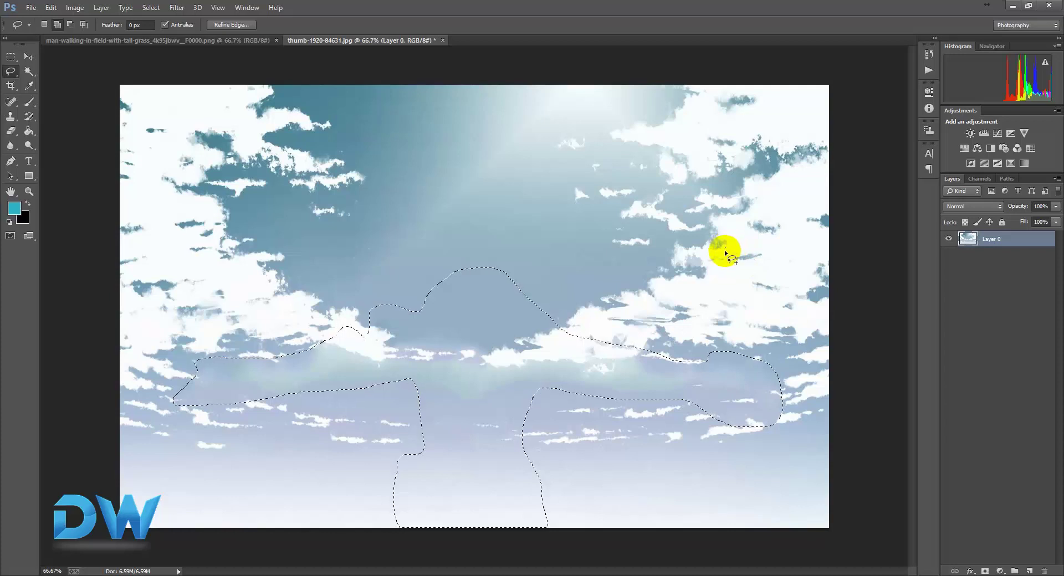
click(150, 9)
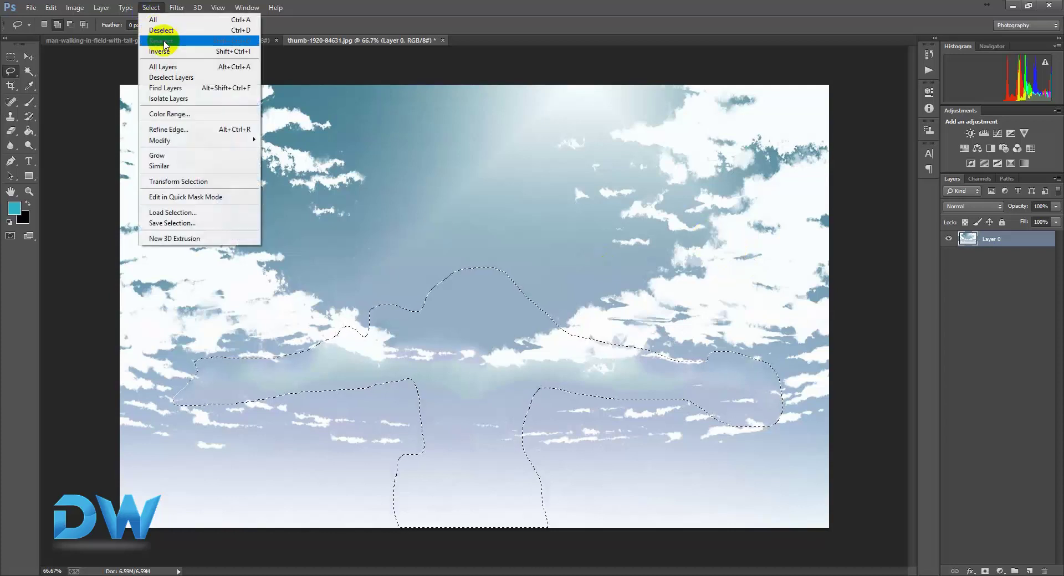
click(164, 33)
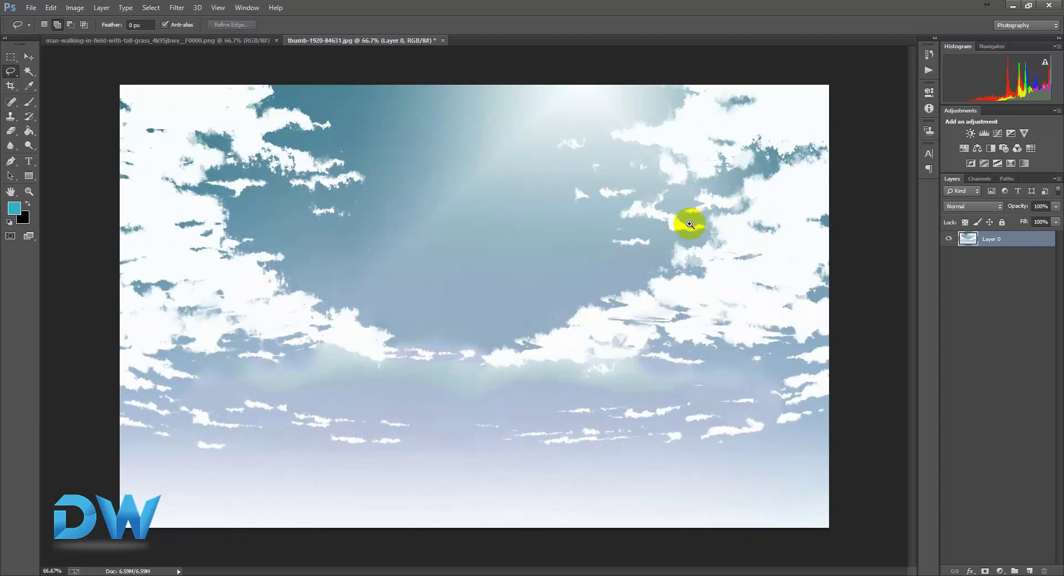
mouse_move(689, 222)
mouse_down()
mouse_move(677, 225)
mouse_move(686, 225)
mouse_up()
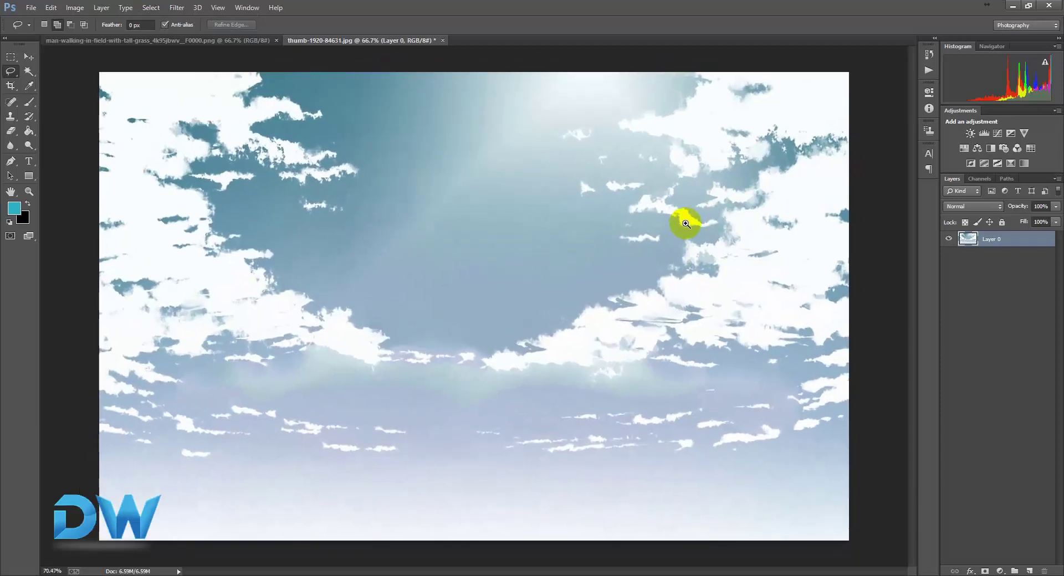
Step: Convert the field photo's Background into Layer 0
click(160, 41)
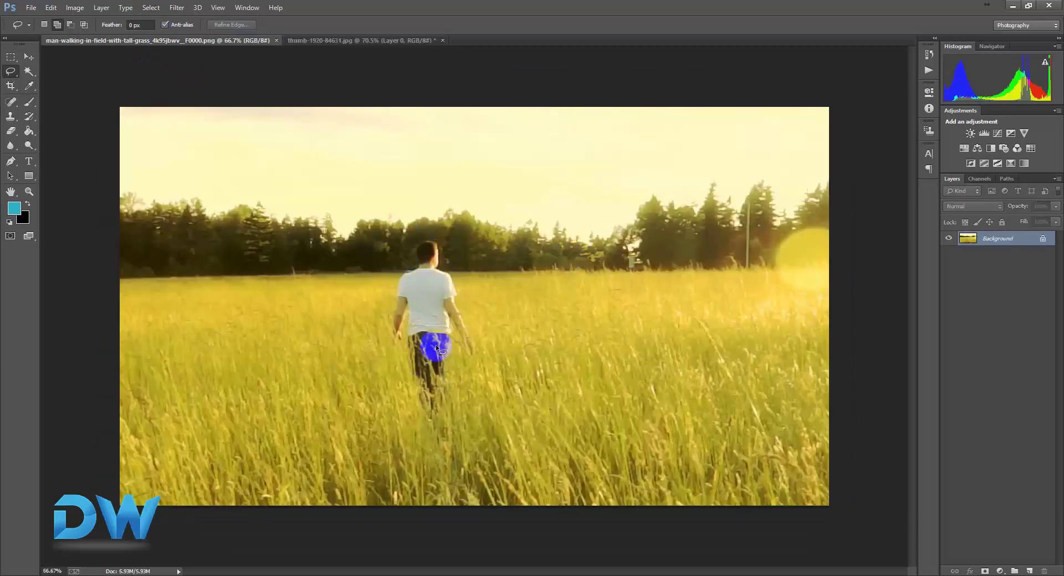
right_click(985, 239)
click(984, 244)
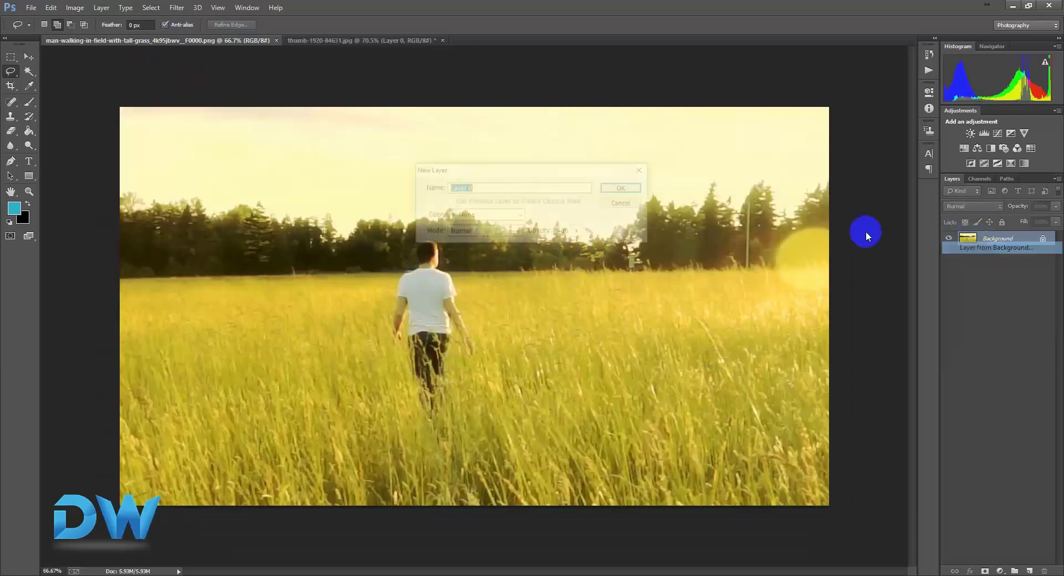
click(624, 188)
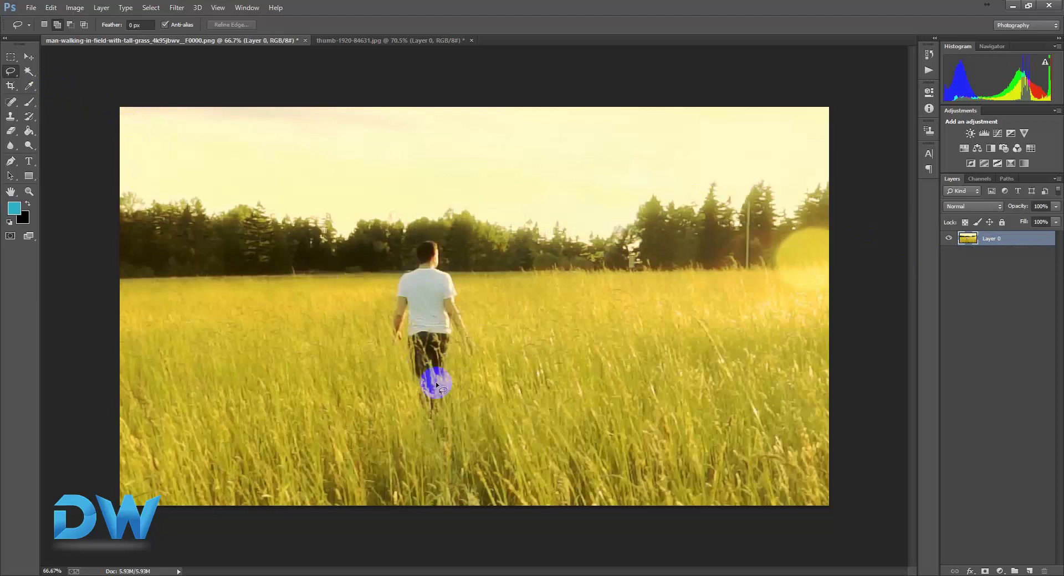
Step: Lasso the walking man, Content-Aware fill him with grass, and clear the selection
mouse_move(399, 344)
mouse_down()
mouse_move(475, 371)
mouse_move(465, 288)
mouse_move(441, 237)
mouse_move(400, 252)
mouse_move(389, 318)
mouse_move(399, 352)
mouse_up()
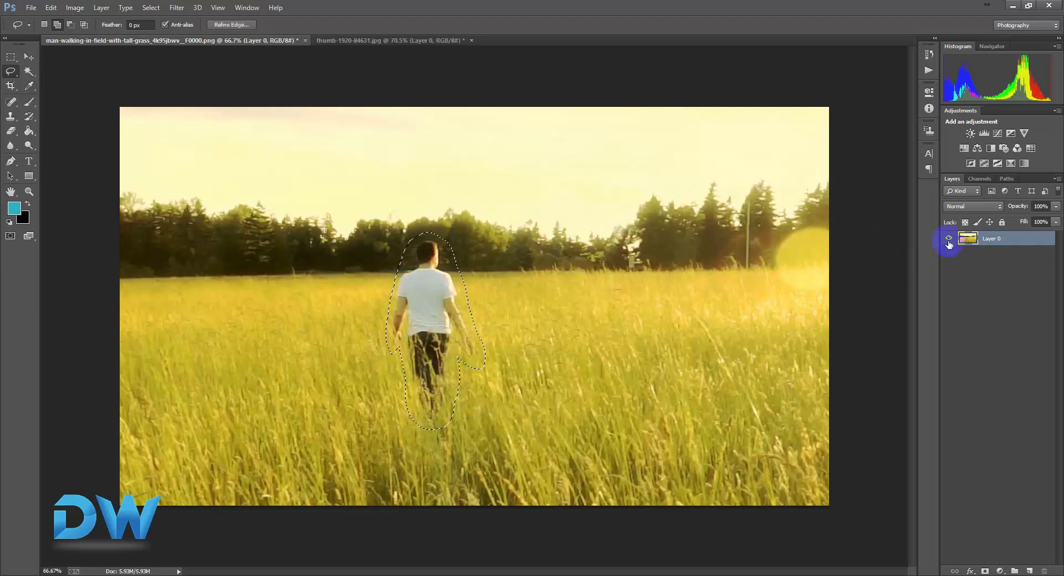
click(991, 242)
key(shift+BackSpace)
click(824, 105)
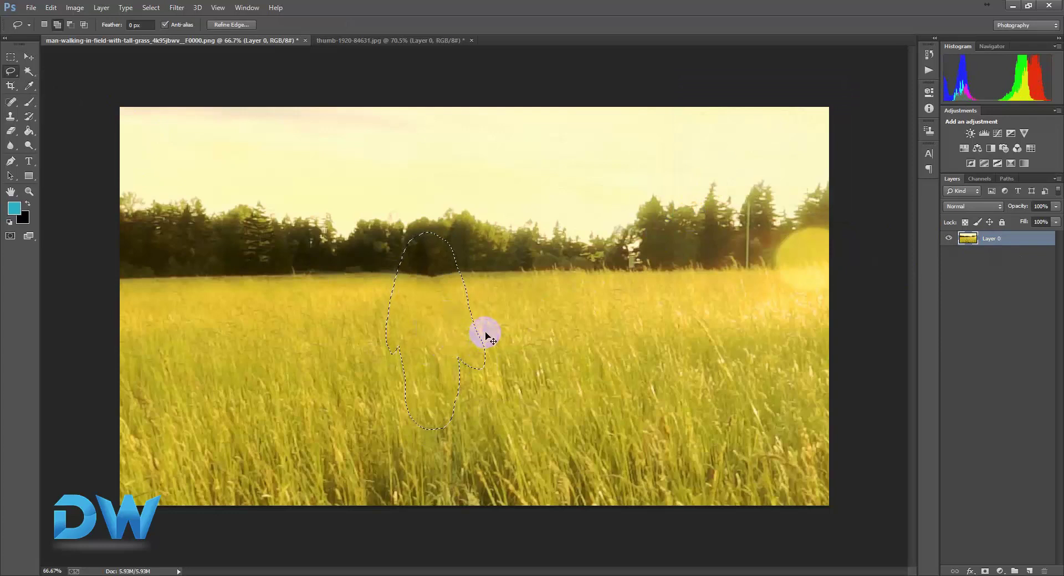
key(ctrl+d)
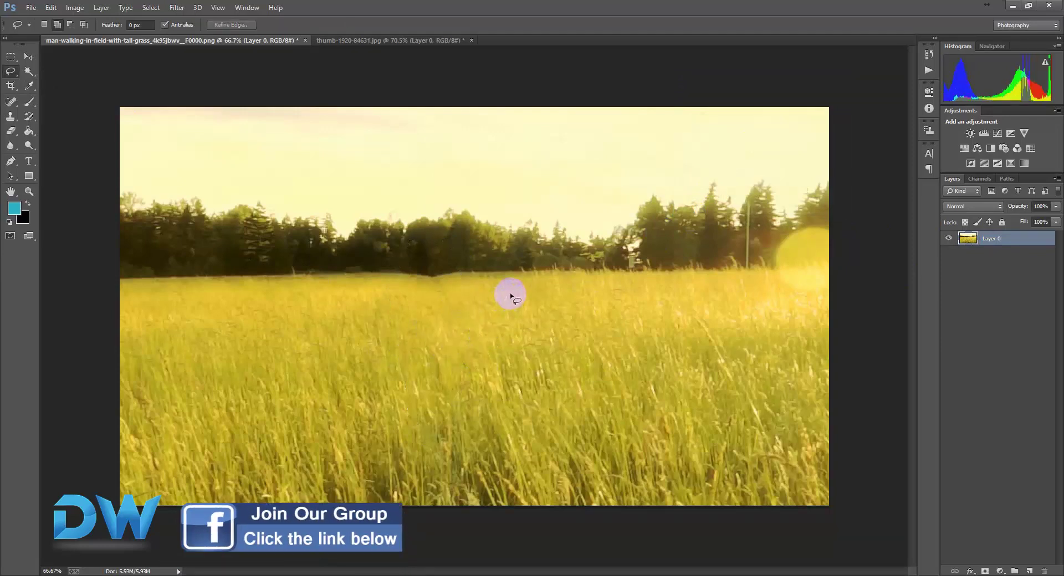
Step: Close the field photo without saving, then close the sky photo via its save prompt
click(305, 40)
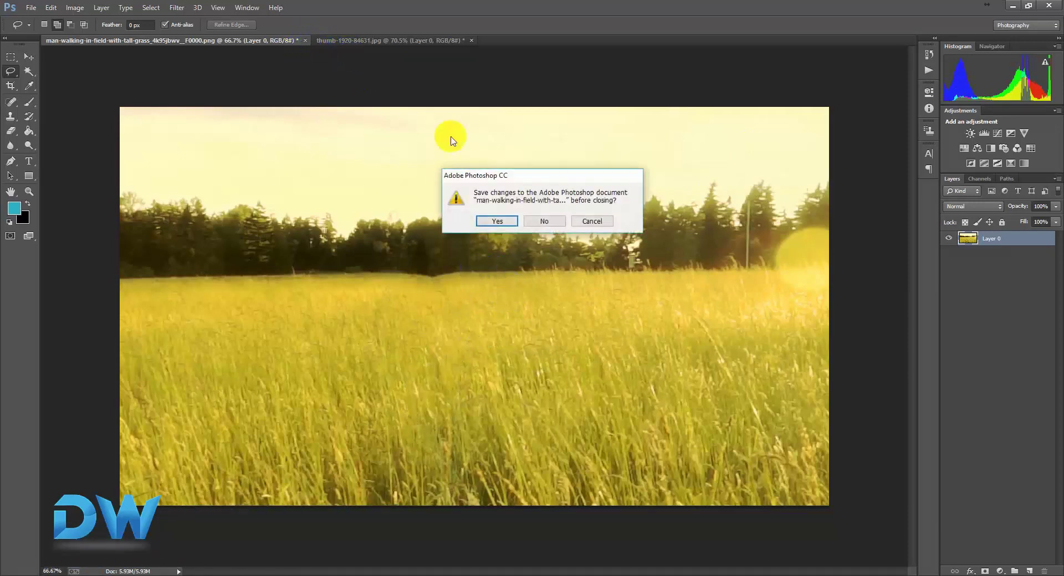
click(548, 221)
click(201, 41)
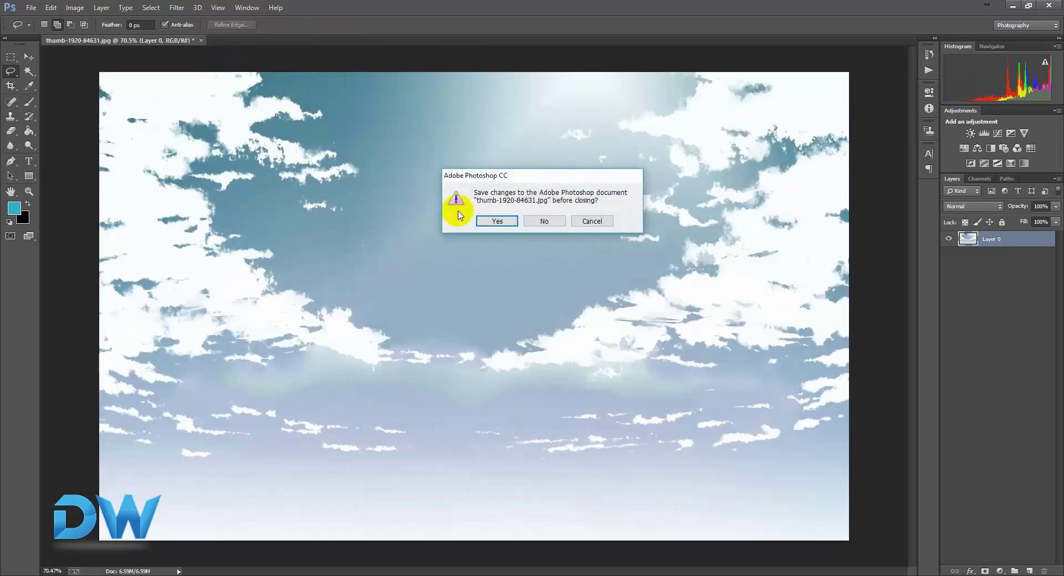
click(543, 220)
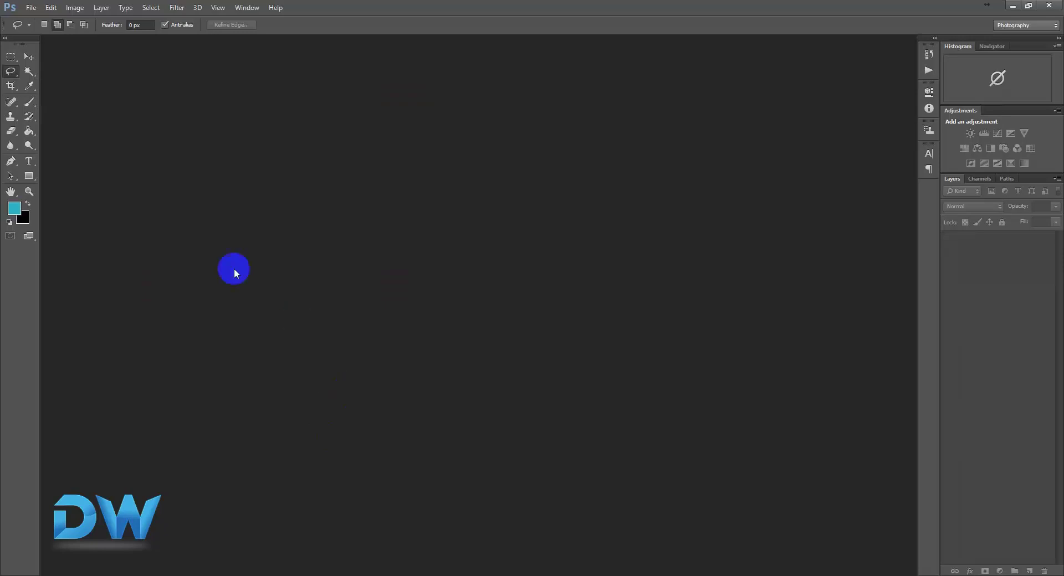
Step: Open 2017-EC-Small-Cars-Mazda-3-hatchback.jpg and dock it as a tab
click(31, 7)
click(31, 31)
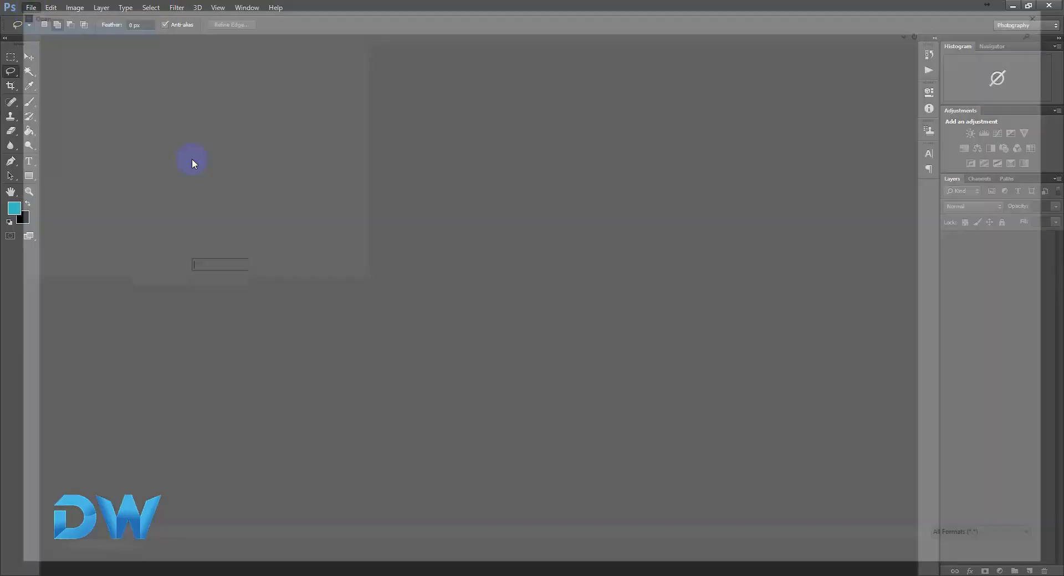
click(122, 92)
double_click(122, 91)
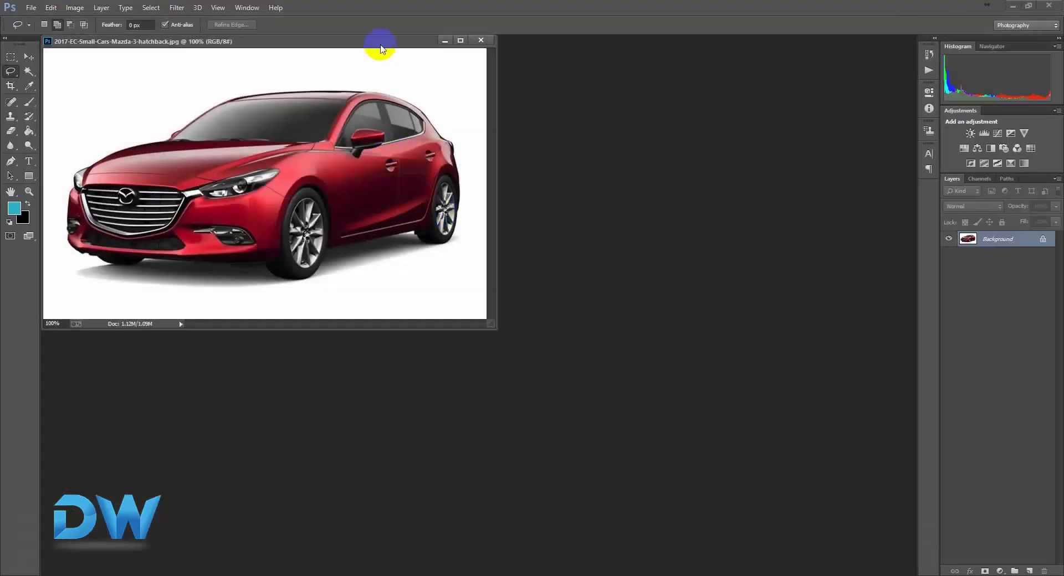
drag(370, 42, 571, 34)
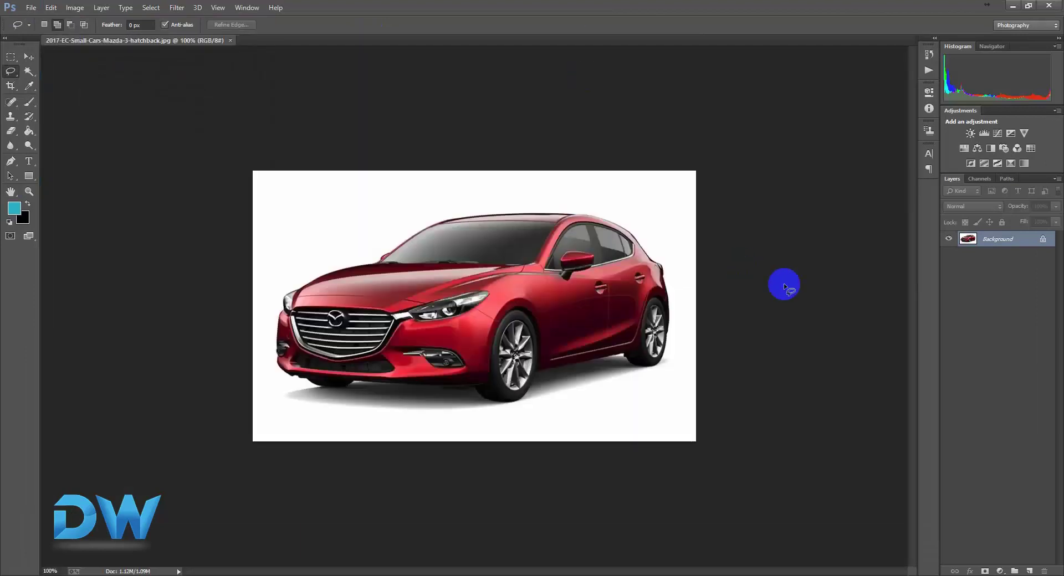
Step: Convert the car photo's Background into Layer 0
right_click(1000, 241)
click(1006, 244)
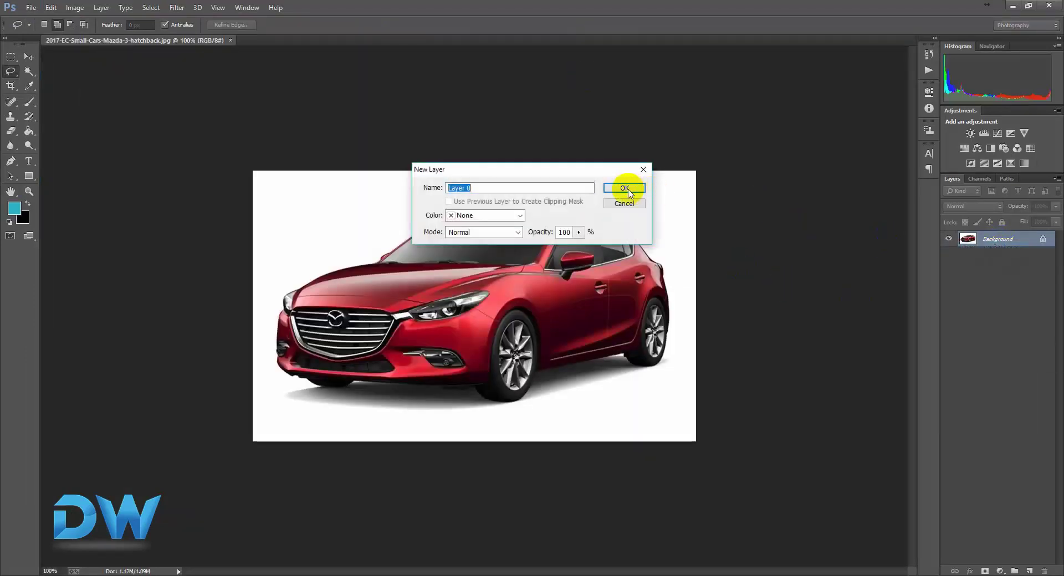
click(625, 189)
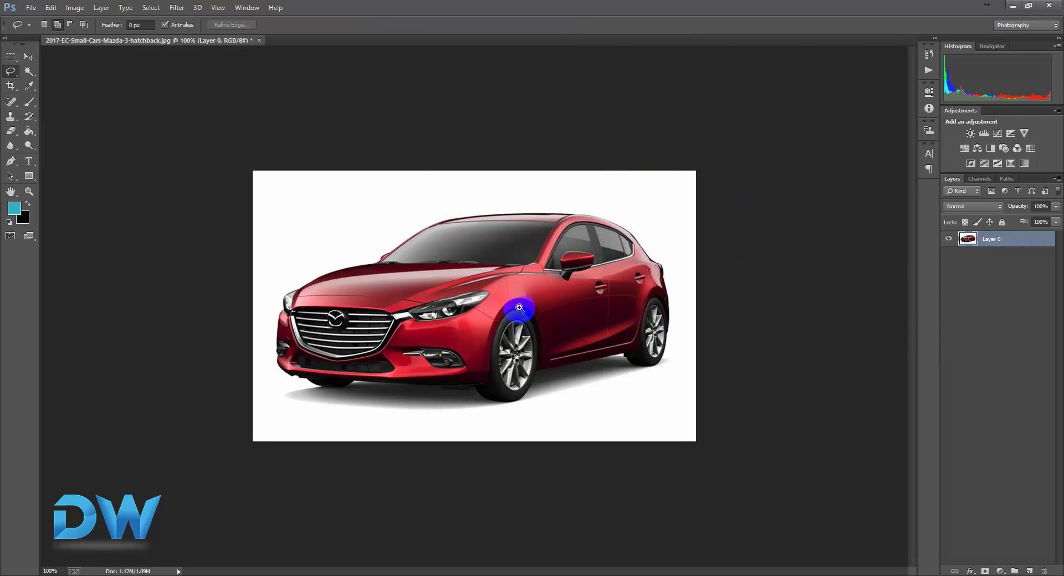
drag(519, 308, 522, 307)
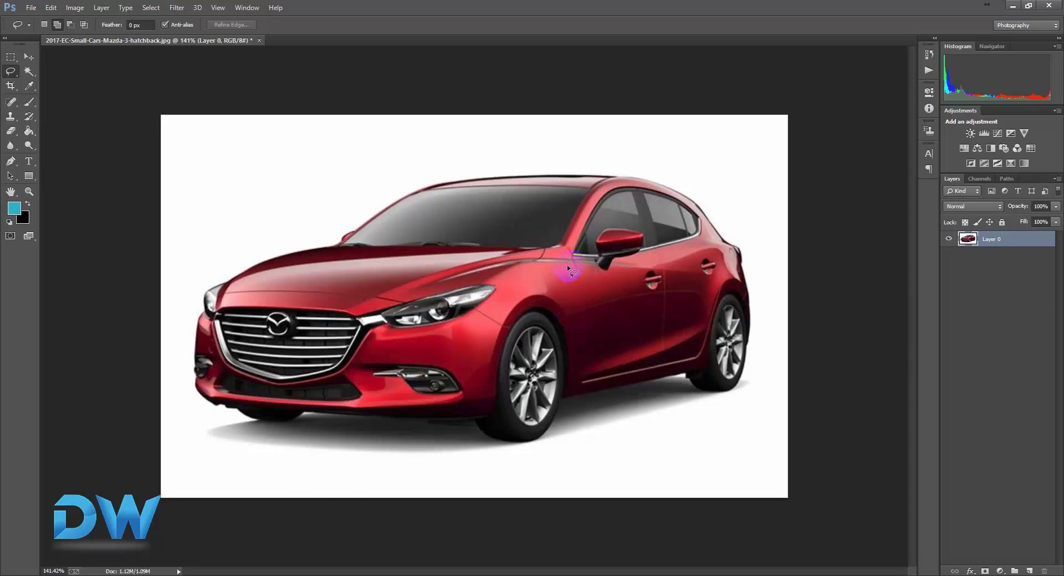
click(391, 255)
mouse_move(317, 328)
mouse_down()
mouse_move(520, 324)
mouse_move(453, 296)
mouse_up()
click(29, 102)
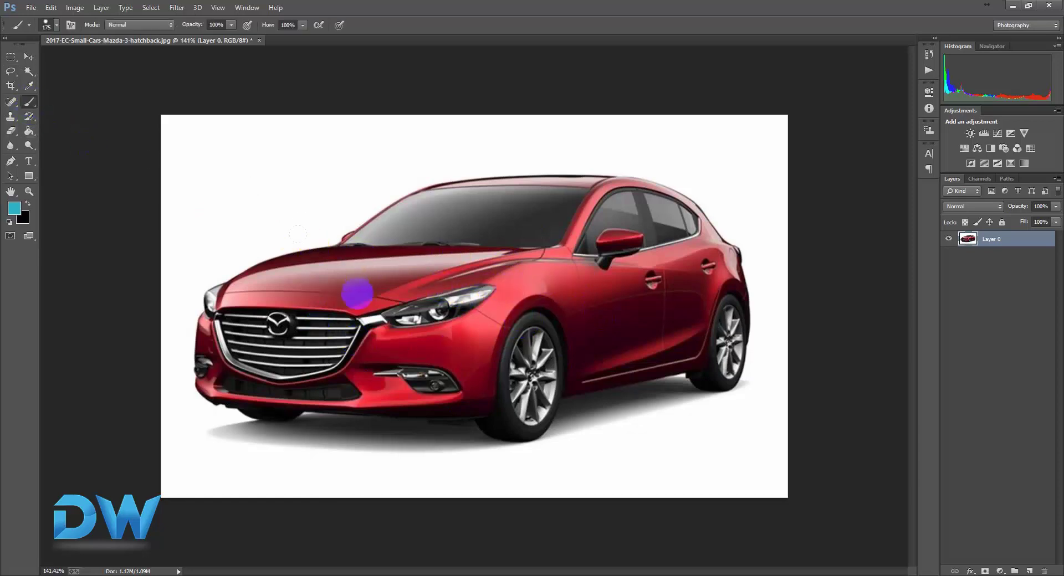
drag(410, 299, 602, 290)
key(ctrl+z)
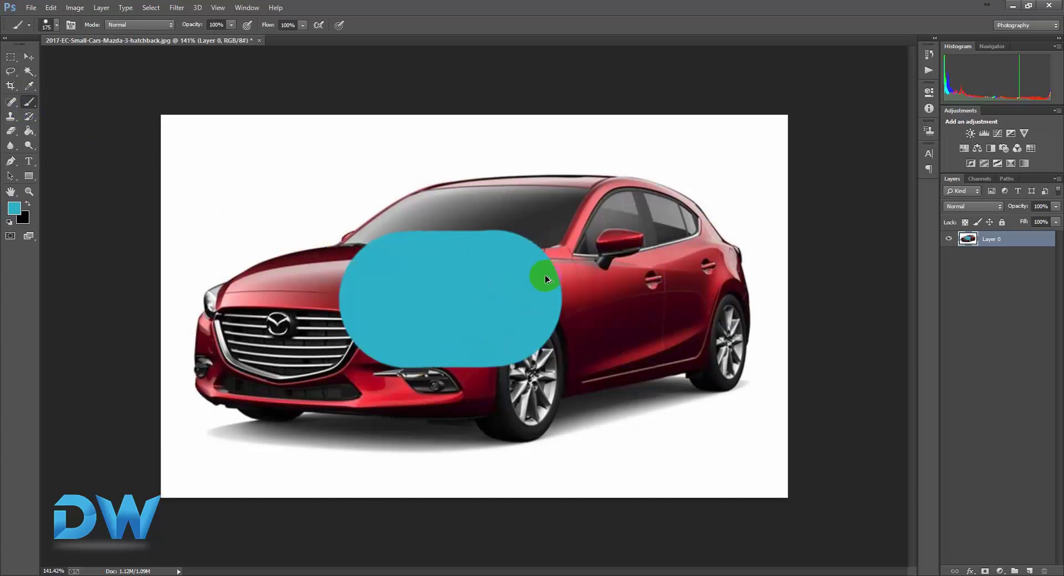
key(ctrl+z)
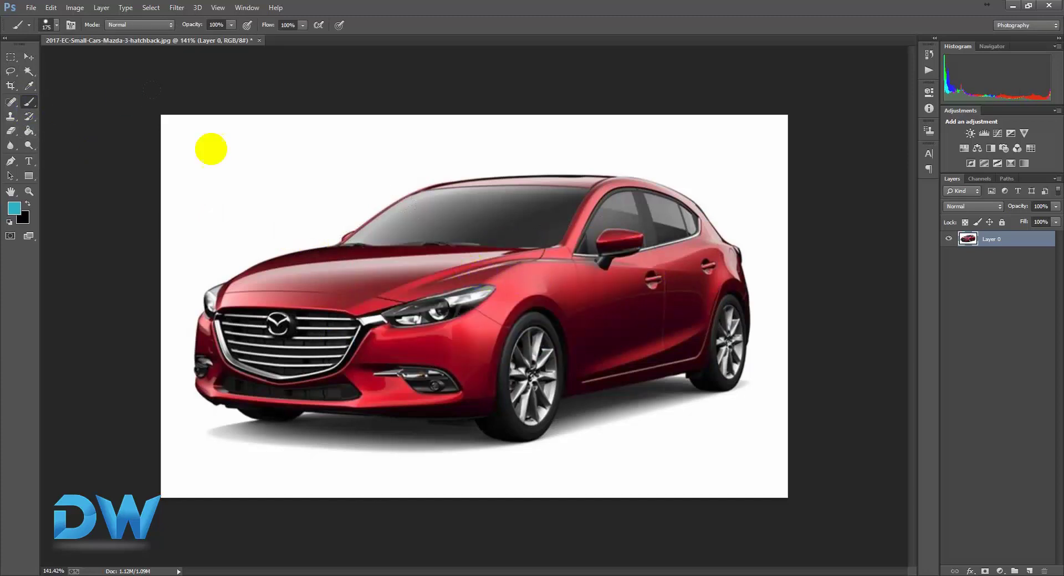
click(75, 7)
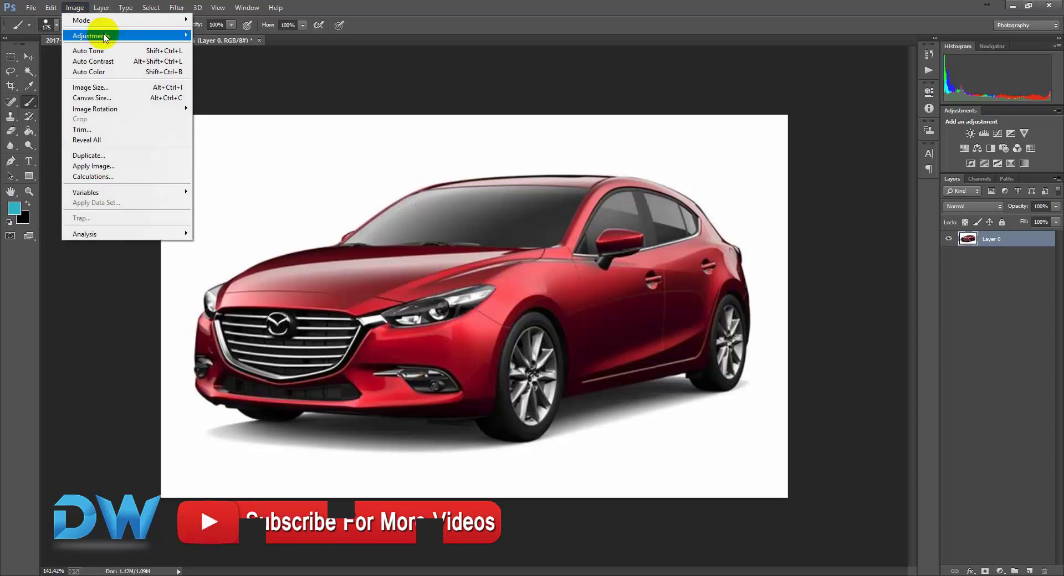
mouse_move(125, 36)
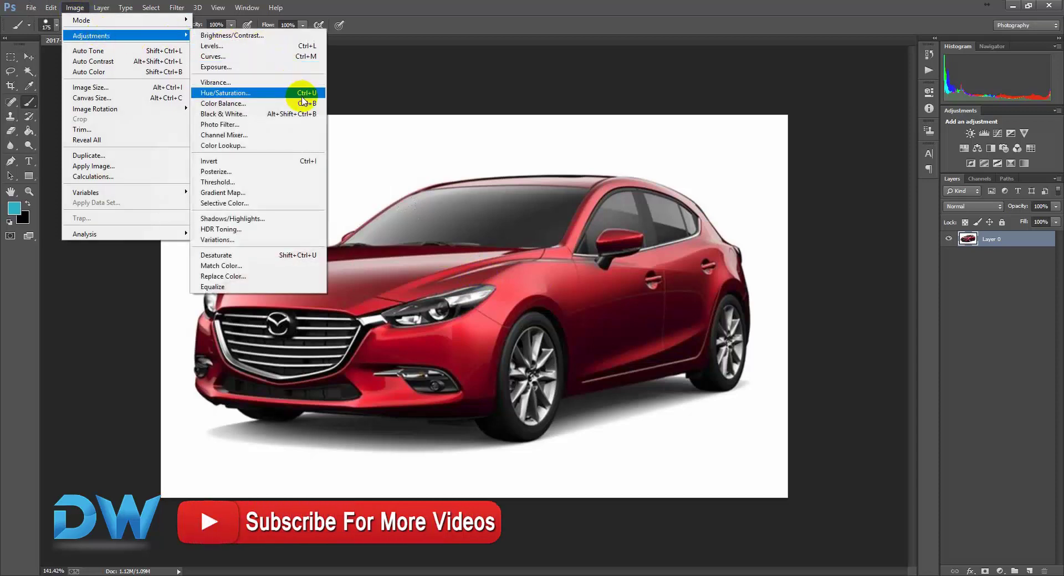
Step: Apply Hue/Saturation with Hue +93 and Saturation +3 to turn the red Mazda lime green
click(285, 100)
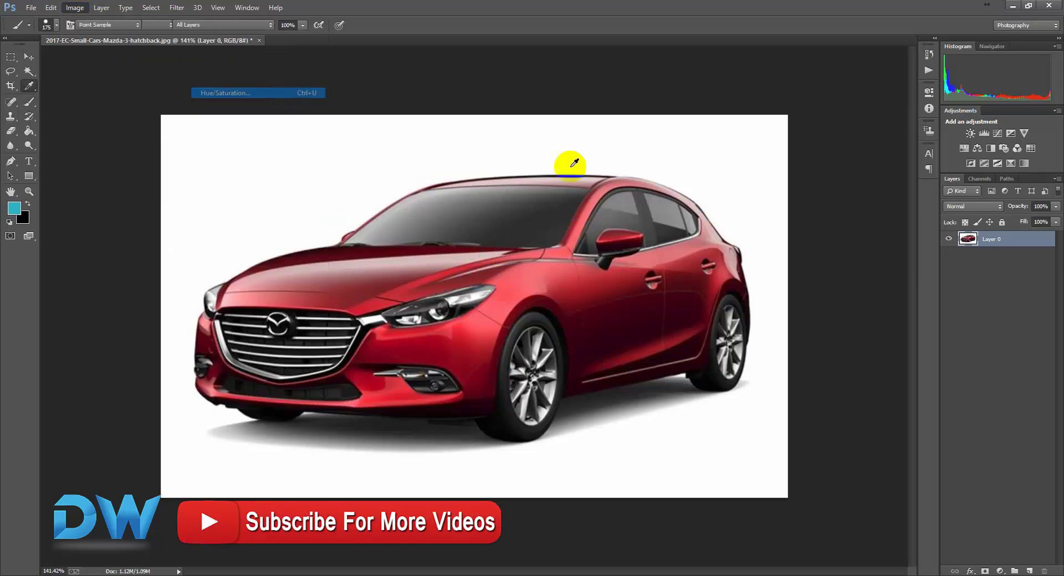
mouse_move(802, 155)
mouse_down()
mouse_move(823, 118)
mouse_move(816, 57)
mouse_up()
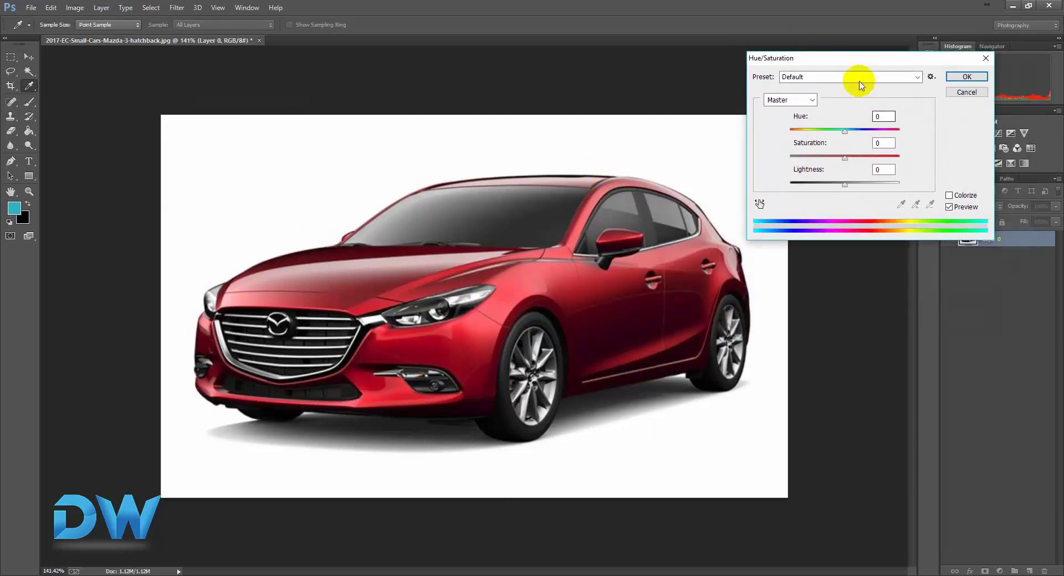
drag(826, 58, 787, 45)
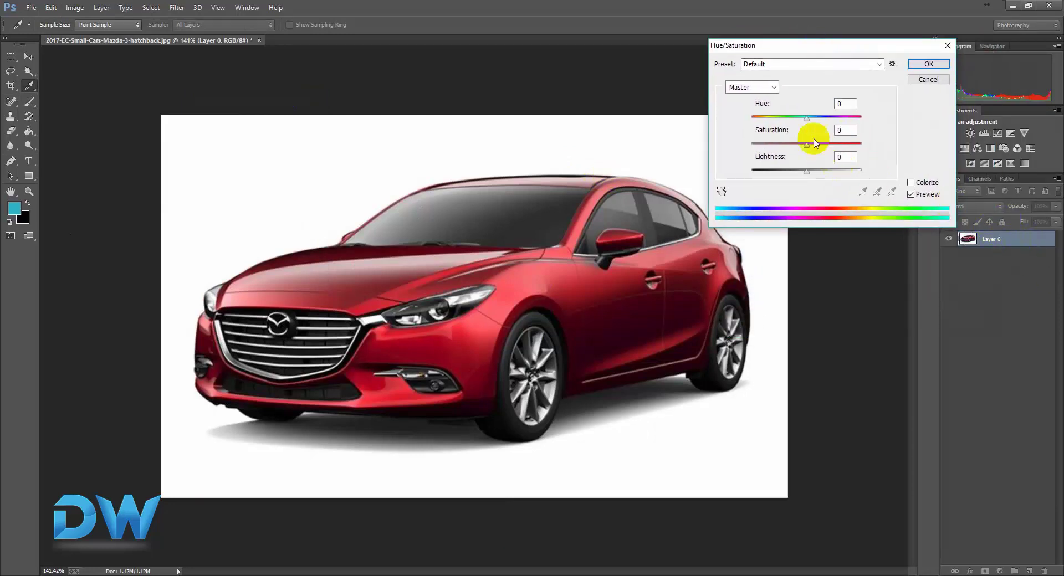
mouse_move(807, 118)
mouse_down()
mouse_move(837, 121)
mouse_move(734, 136)
mouse_up()
key(alt)
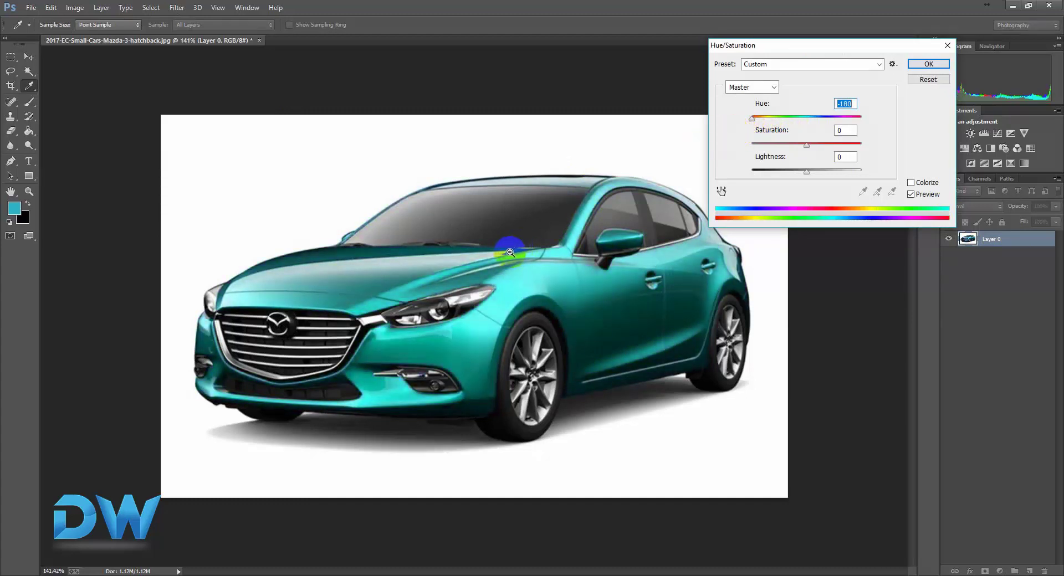
alt+click(510, 253)
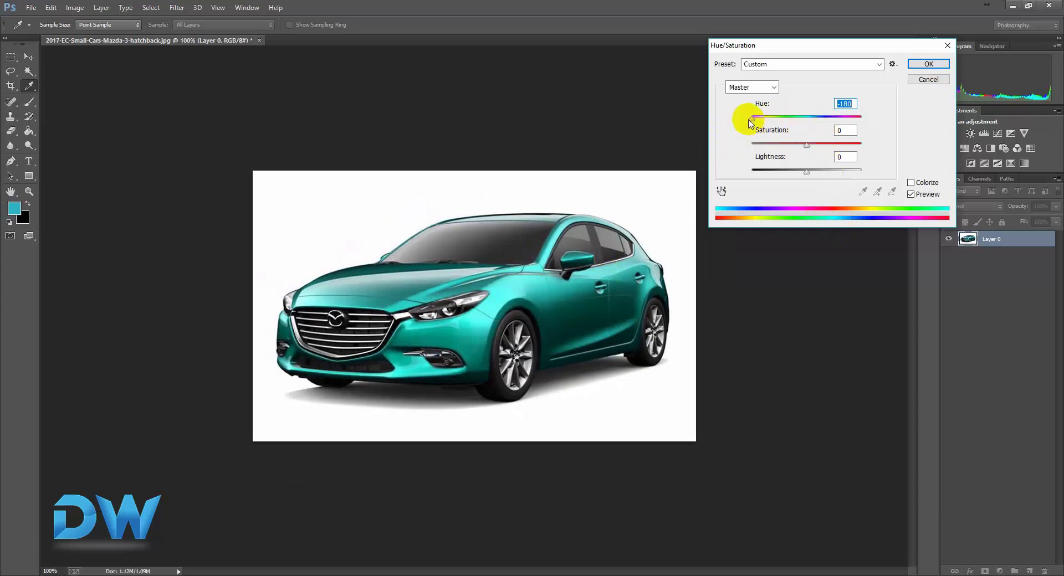
drag(751, 122, 829, 124)
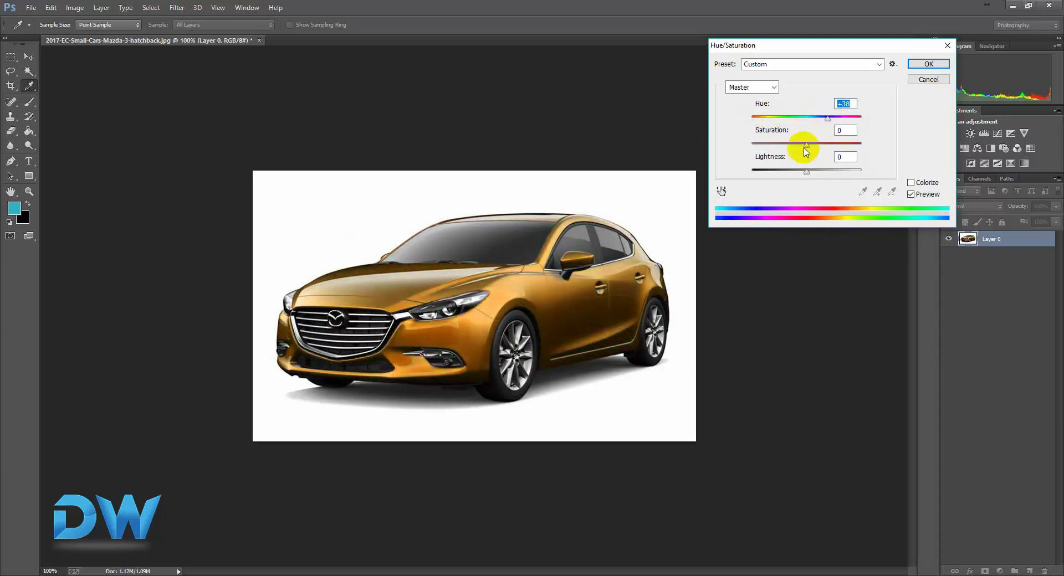
mouse_move(806, 145)
mouse_down()
mouse_move(837, 145)
mouse_move(800, 146)
mouse_move(829, 145)
mouse_move(808, 145)
mouse_move(844, 121)
mouse_up()
click(929, 64)
key(b)
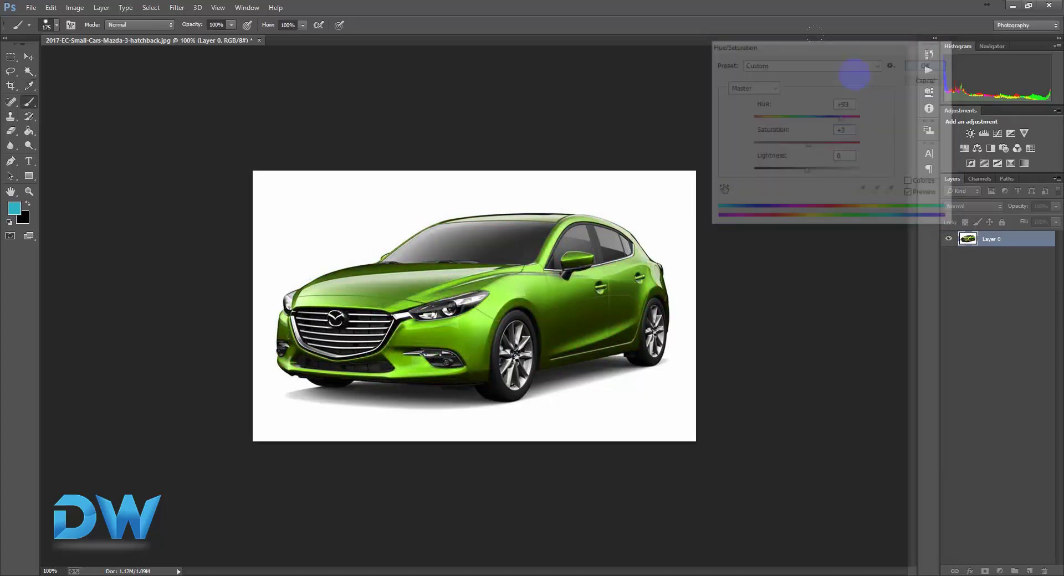
drag(579, 252, 610, 252)
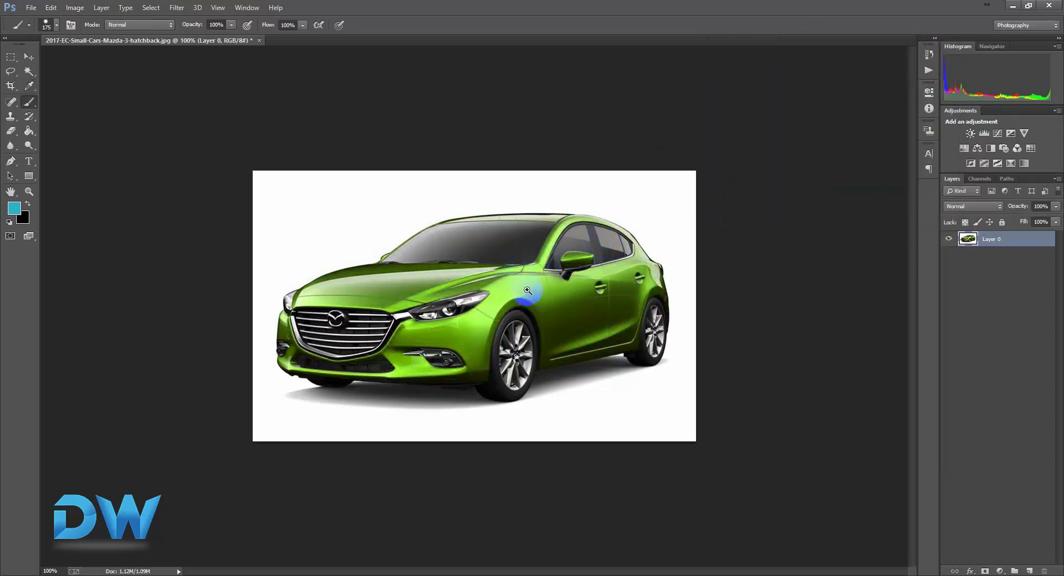
Step: Open the Color Balance adjustment and close it without changes
mouse_move(513, 222)
mouse_down()
mouse_move(552, 268)
mouse_move(525, 262)
mouse_up()
drag(530, 269, 503, 235)
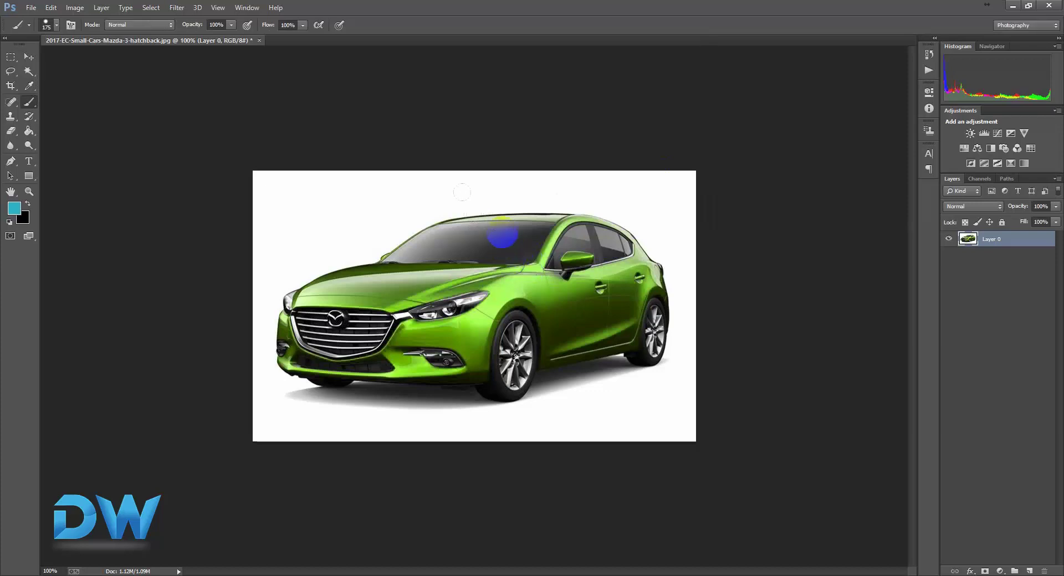
click(102, 7)
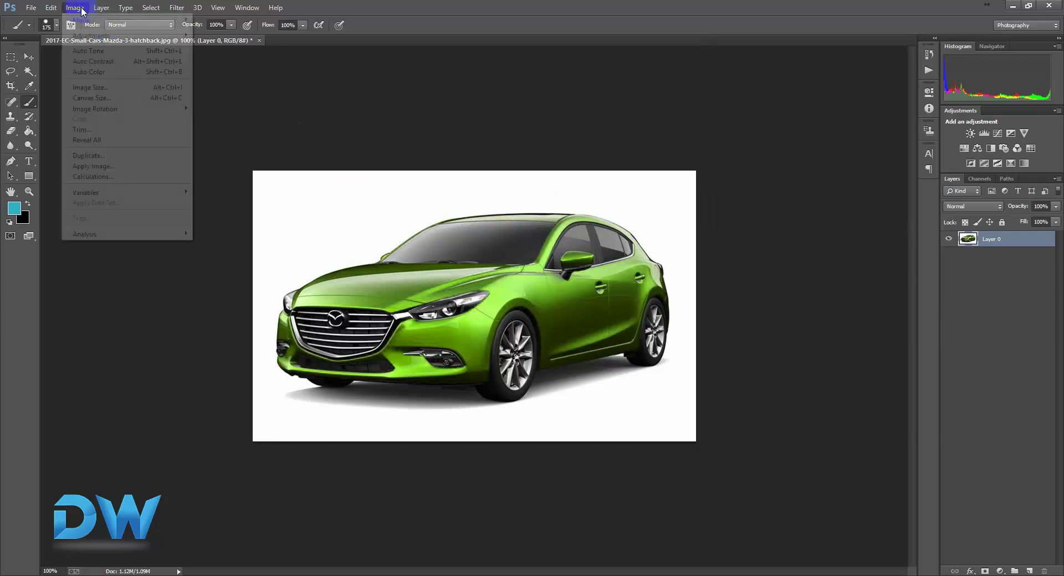
mouse_move(125, 36)
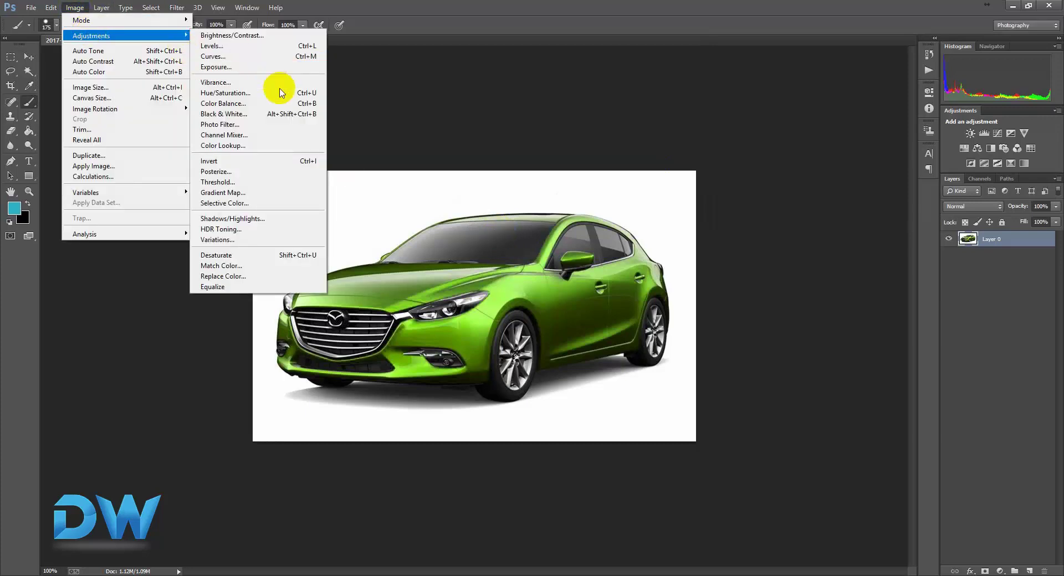
click(288, 103)
click(625, 171)
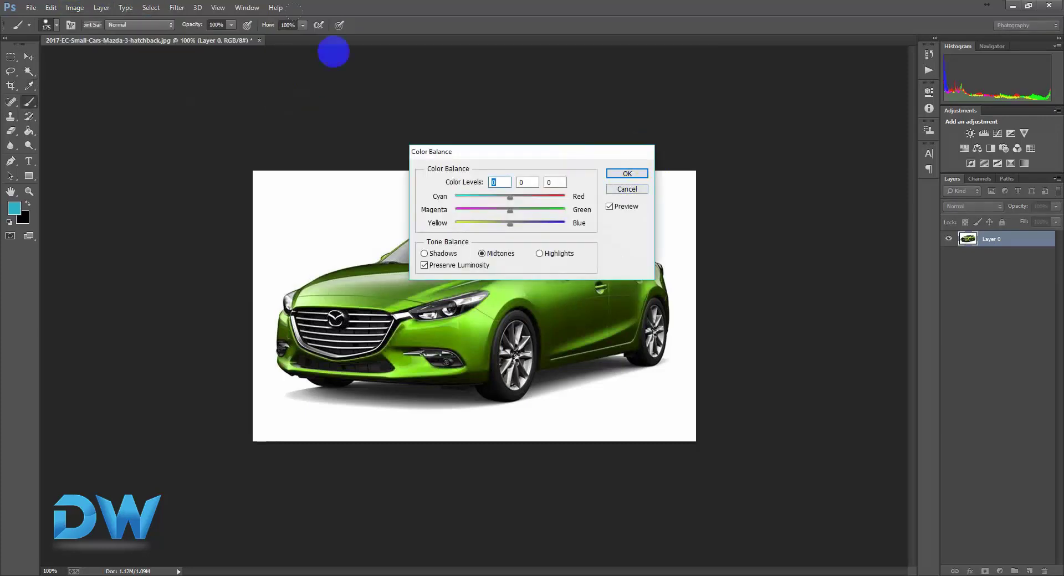
Step: Apply Hue/Saturation with Hue -128 to turn the green Mazda magenta
click(74, 7)
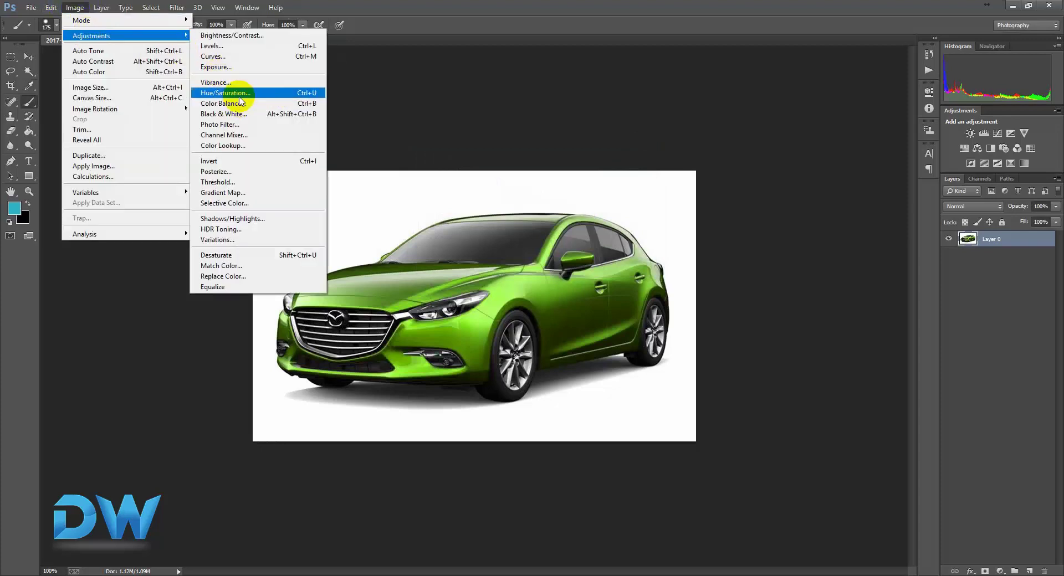
click(238, 95)
mouse_move(806, 116)
mouse_down()
mouse_move(787, 117)
mouse_move(832, 116)
mouse_move(763, 118)
mouse_up()
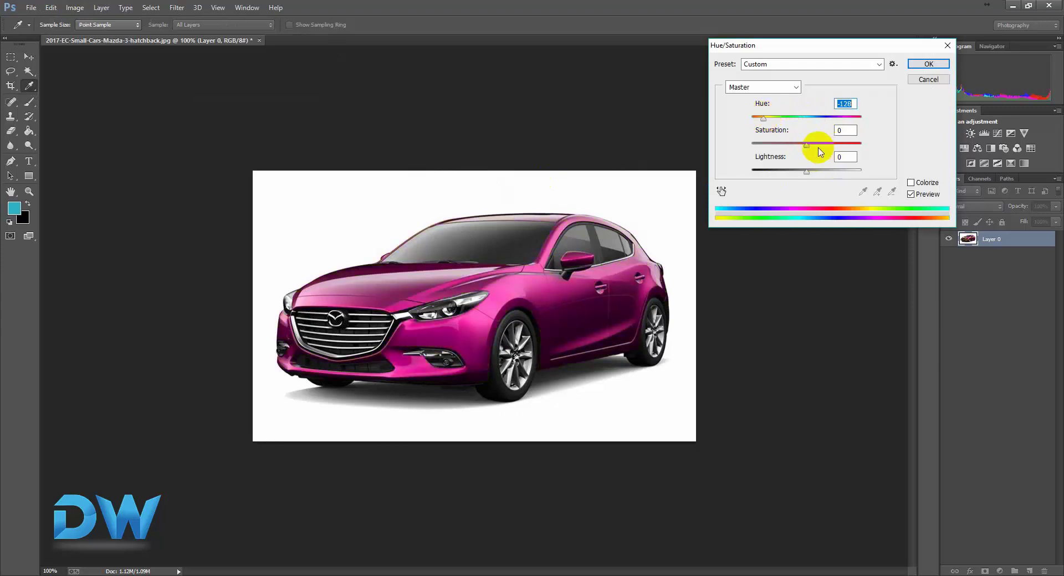
click(928, 64)
key(b)
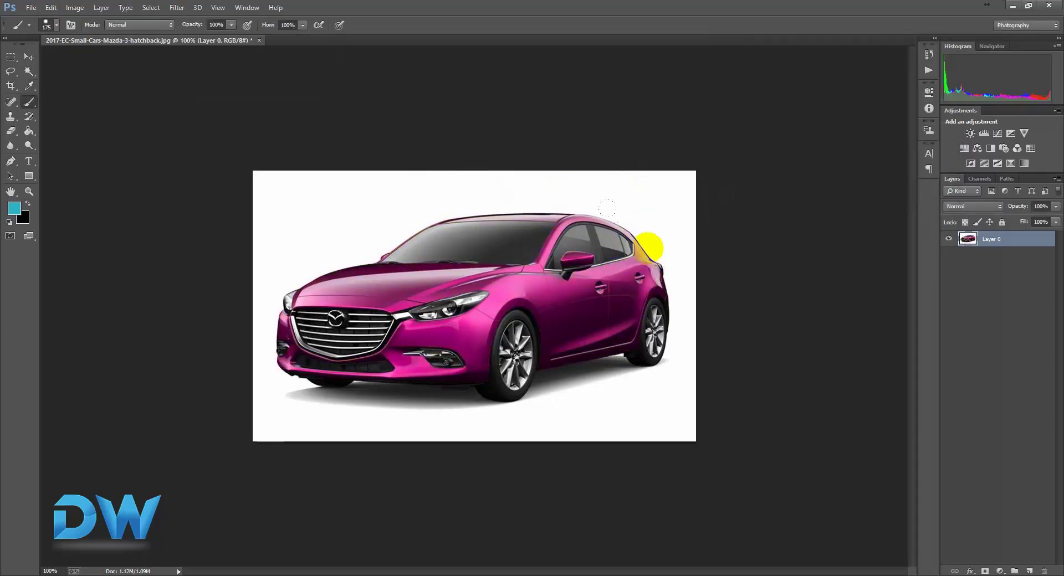